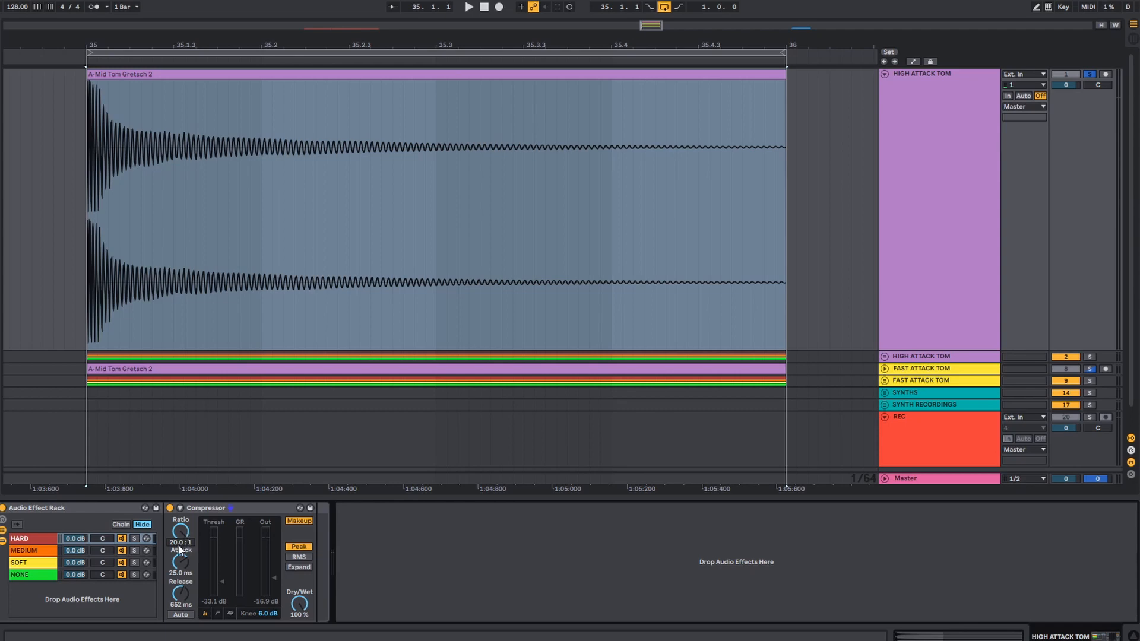
# - Compare the compressor settings of the HARD, MEDIUM, SOFT and NONE chains in the HIGH ATTACK TOM rack
pyautogui.click(41, 539)
pyautogui.click(43, 552)
pyautogui.click(44, 561)
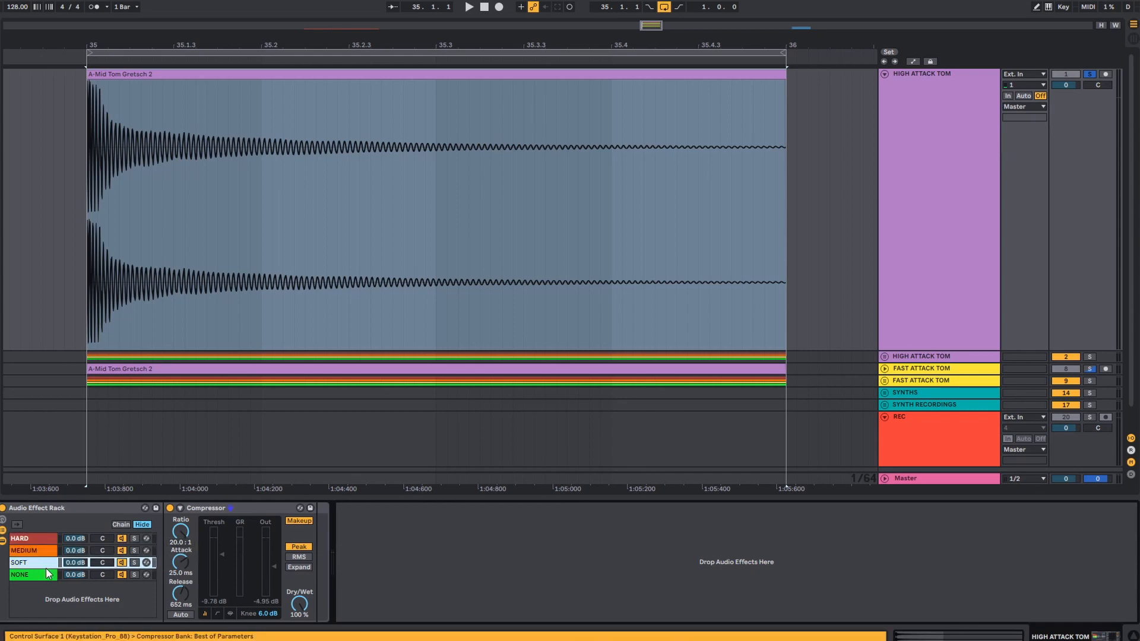
pyautogui.click(46, 573)
pyautogui.click(46, 565)
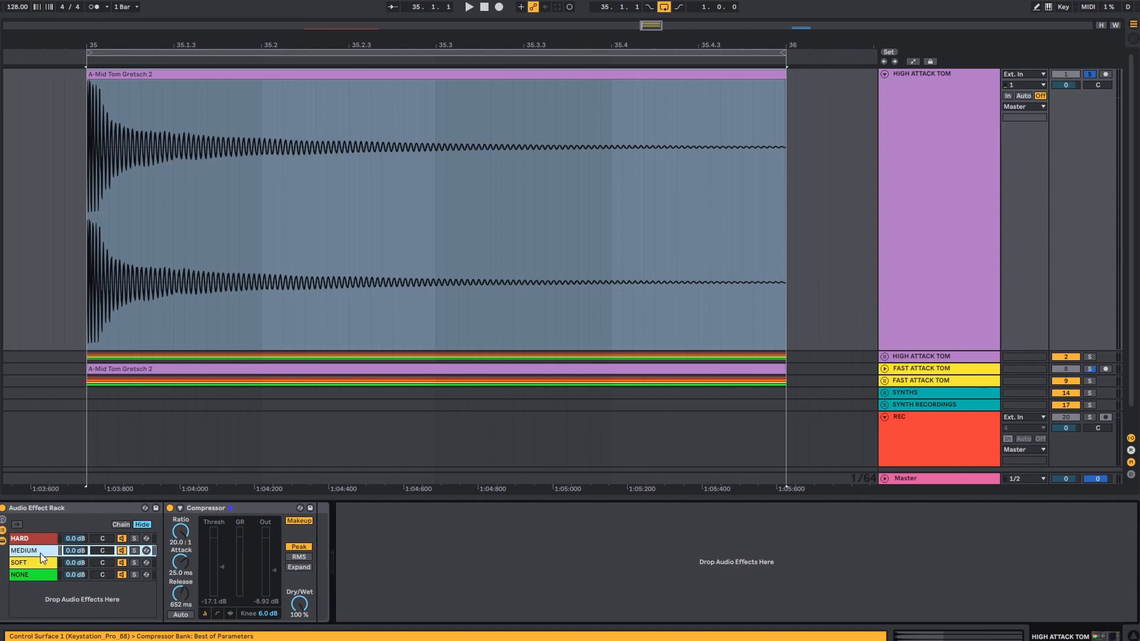
pyautogui.click(42, 549)
pyautogui.click(45, 562)
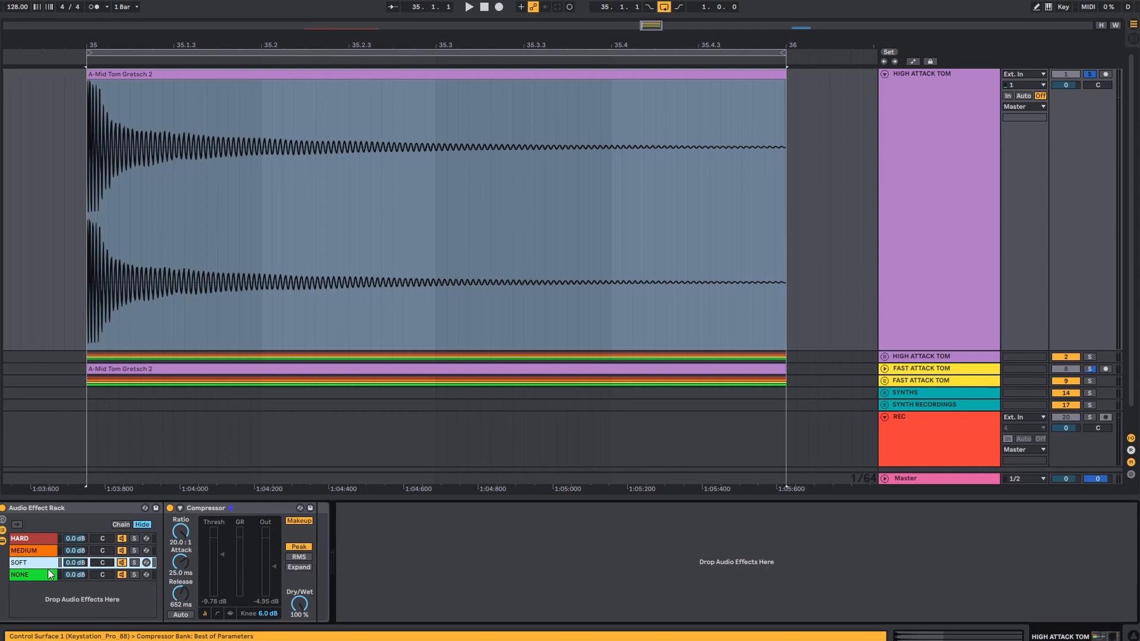
pyautogui.click(51, 574)
pyautogui.click(50, 564)
# - Audition the looped tom with the NONE, SOFT, MEDIUM and HARD chains soloed one after another, ending playback after HARD
pyautogui.click(129, 539)
pyautogui.click(133, 538)
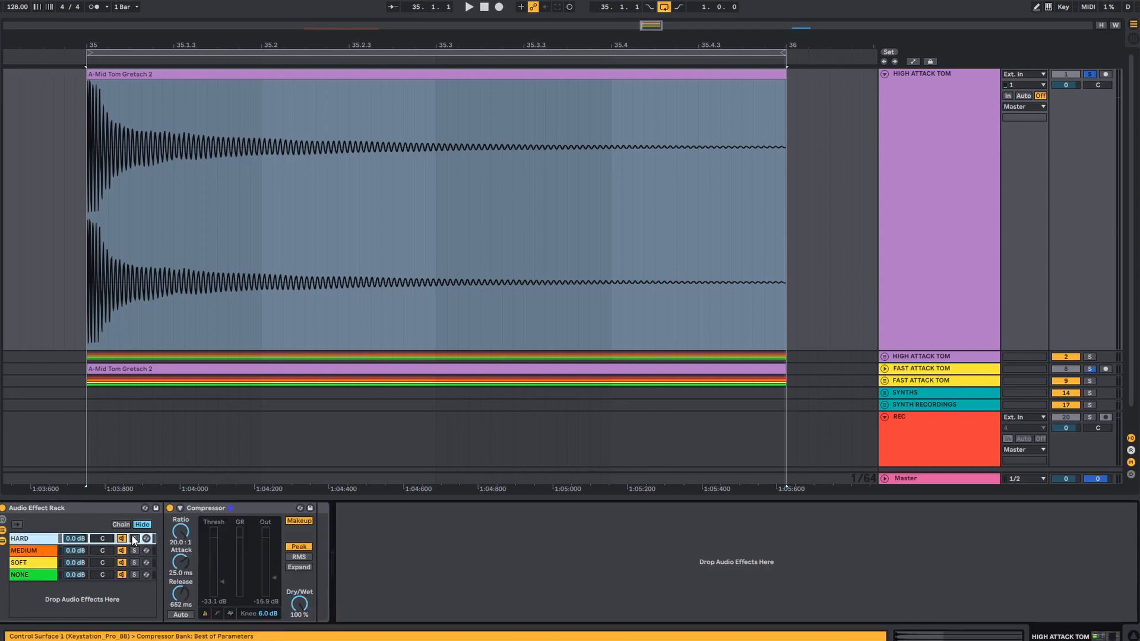
pyautogui.click(136, 573)
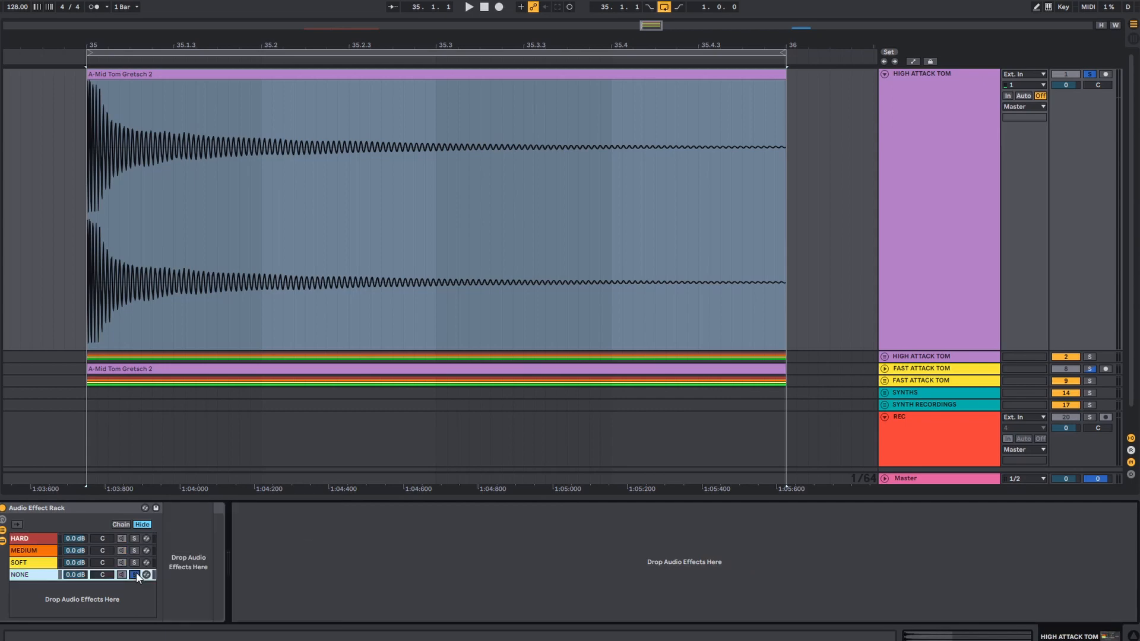
pyautogui.click(134, 574)
pyautogui.press('space')
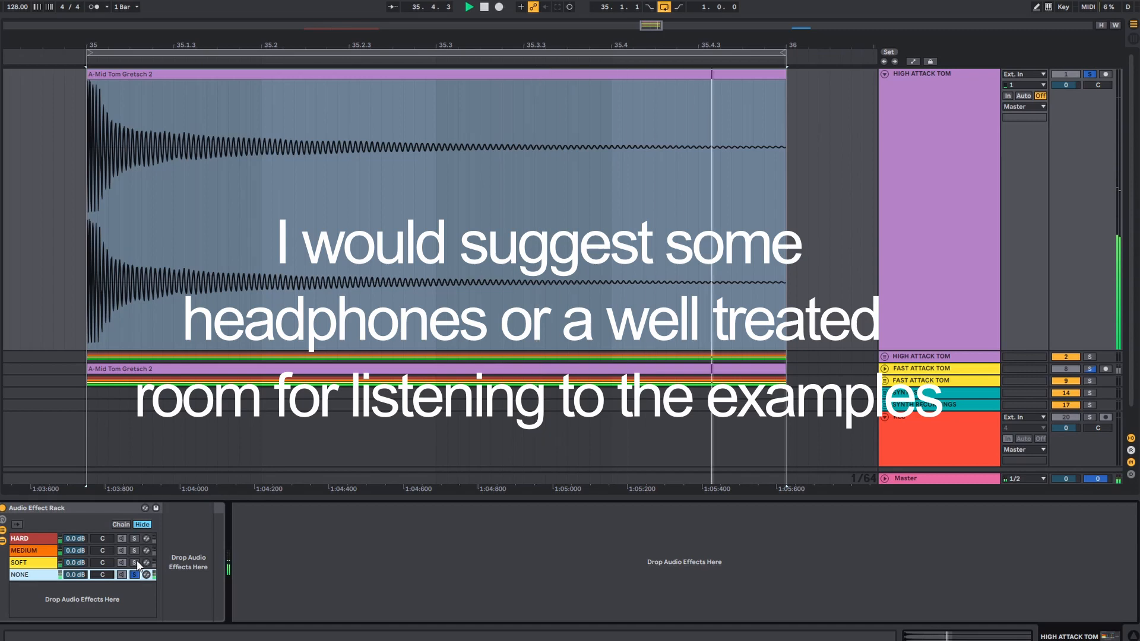
pyautogui.click(137, 561)
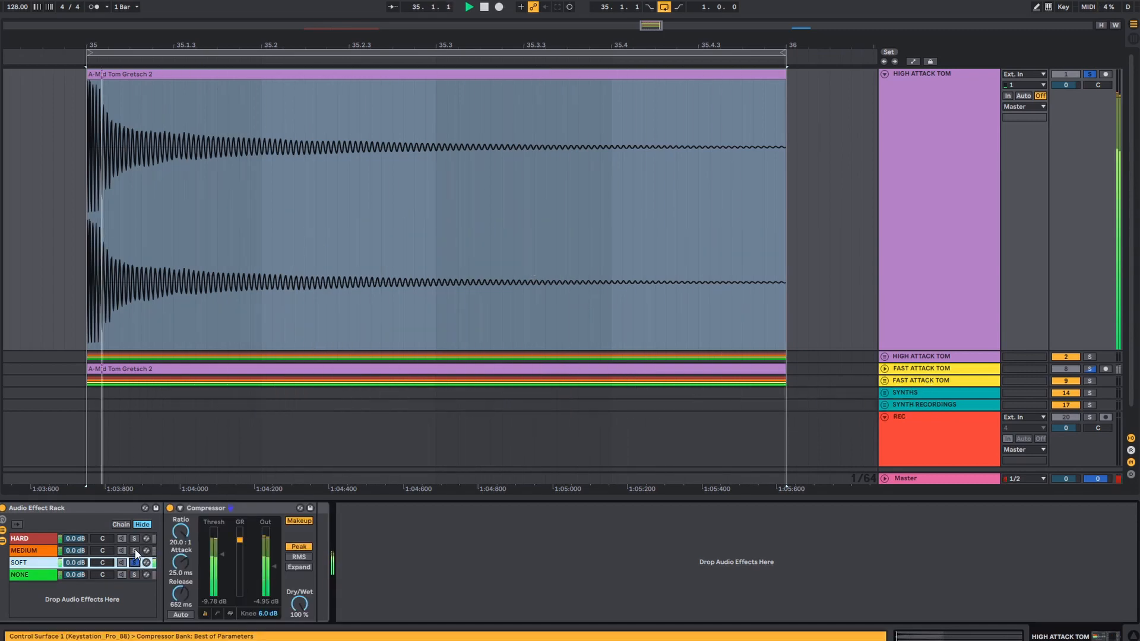
pyautogui.click(134, 549)
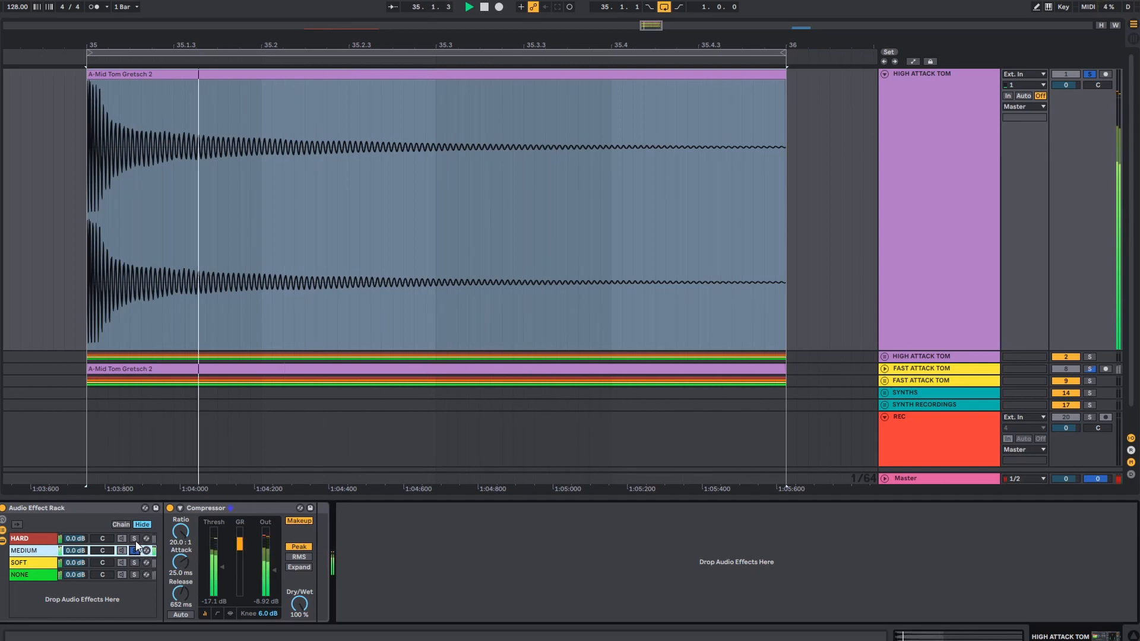
pyautogui.click(134, 539)
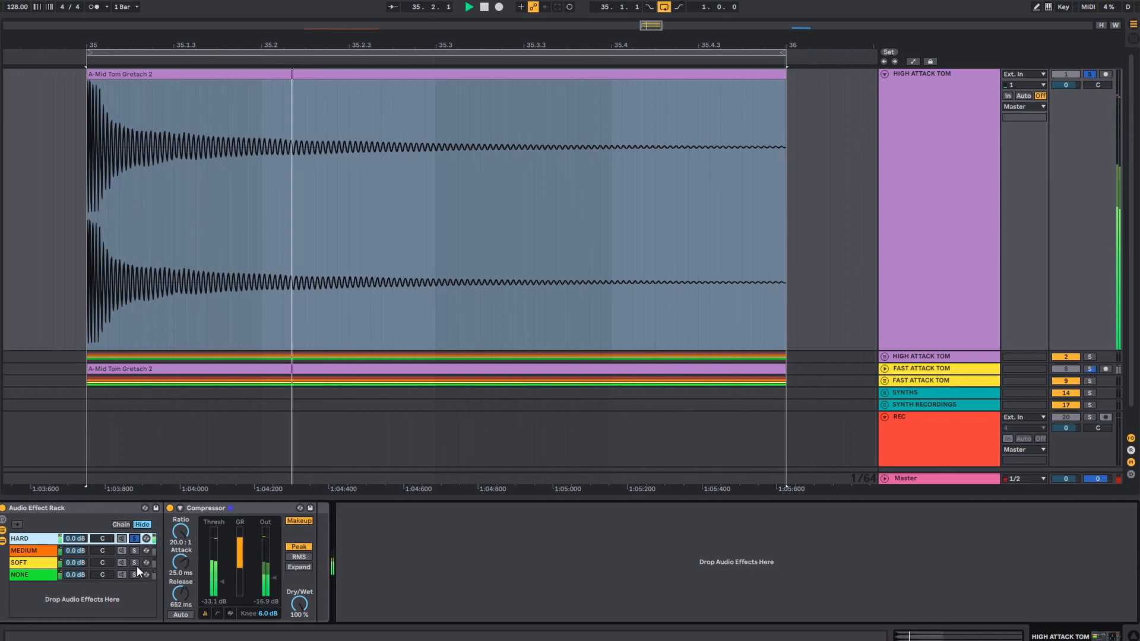
pyautogui.press('space')
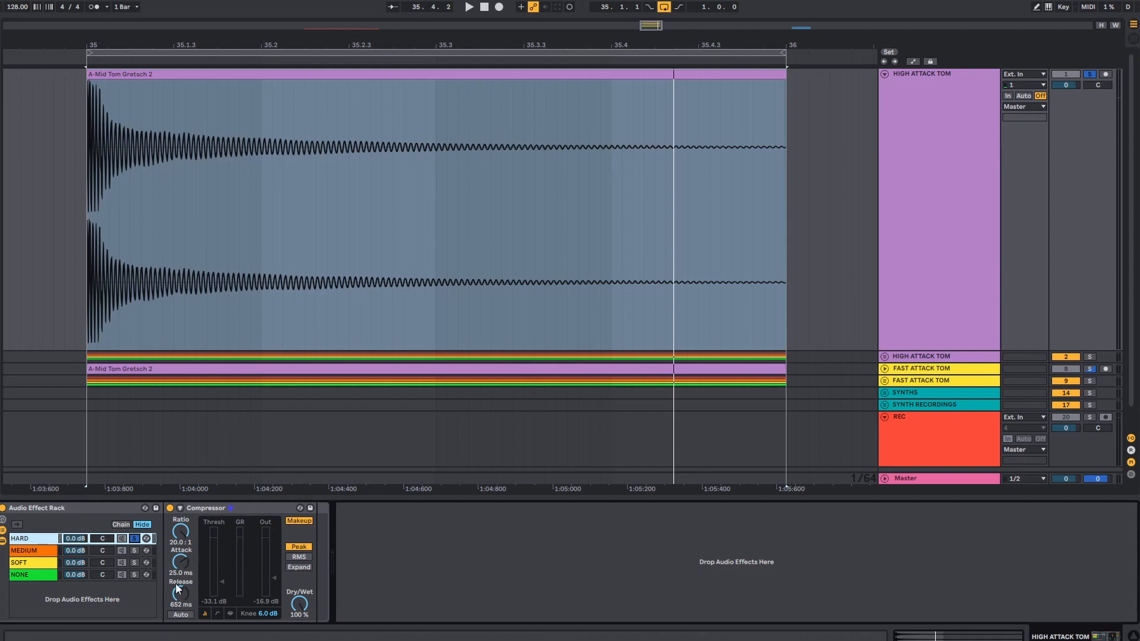
# - Review the other chains' compressors against HARD and play the tom with only the SOFT chain soloed
pyautogui.click(44, 553)
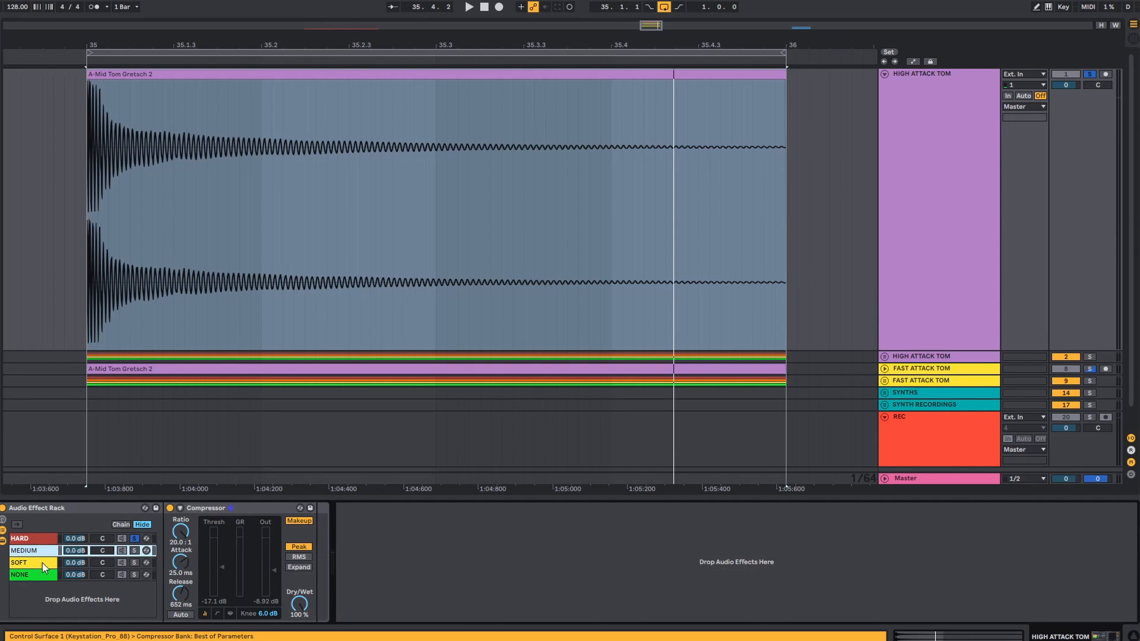
pyautogui.click(42, 563)
pyautogui.click(45, 575)
pyautogui.click(44, 563)
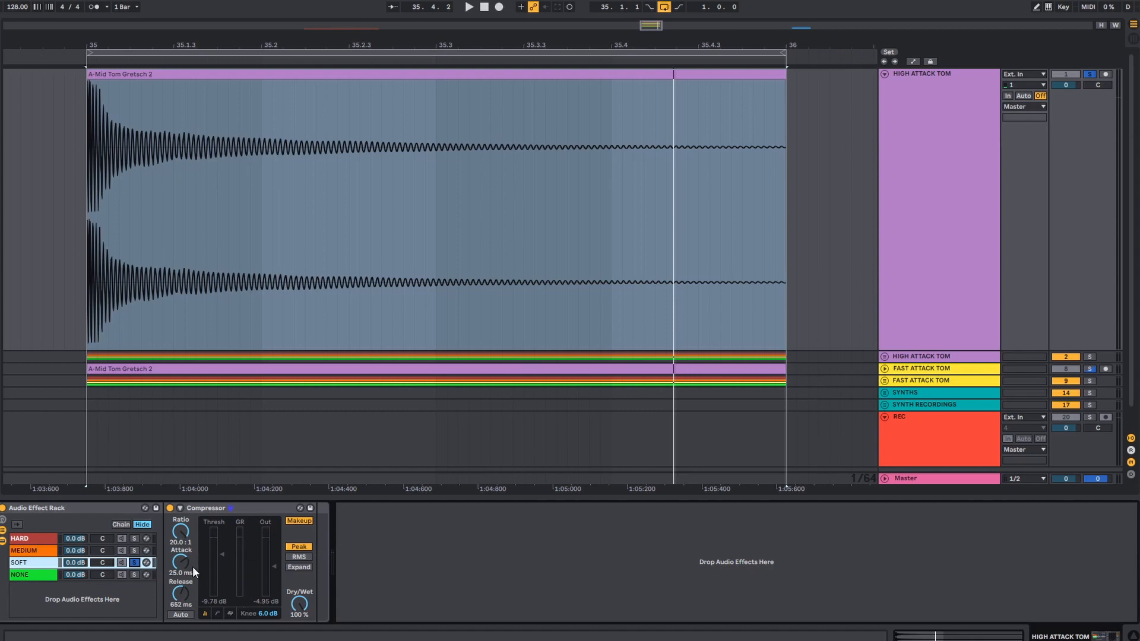
pyautogui.press('space')
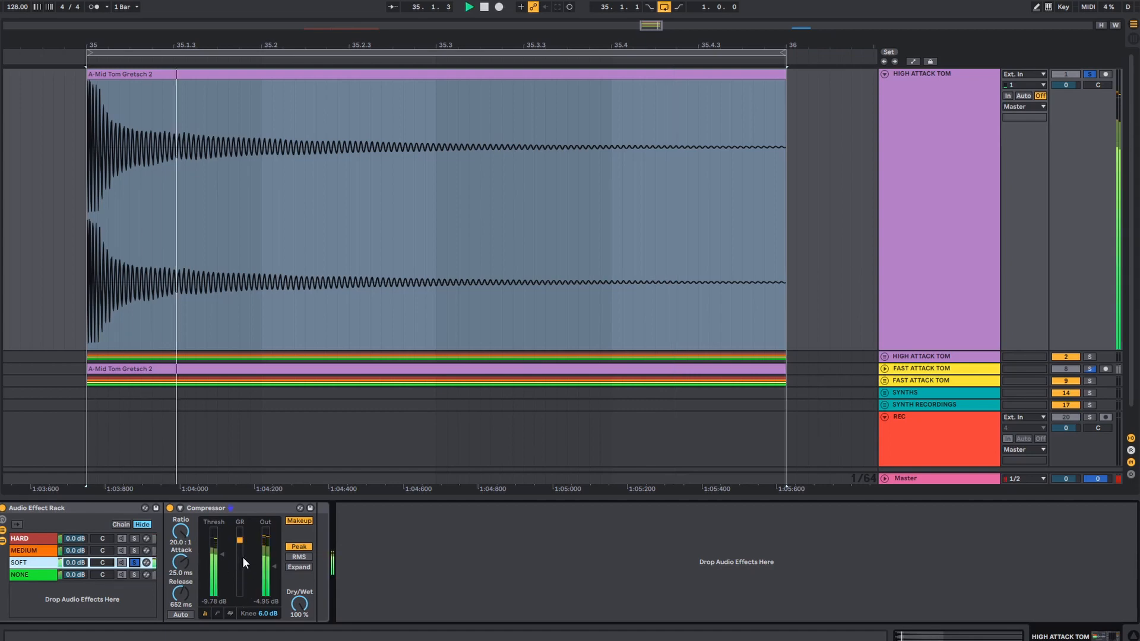
pyautogui.press('space')
# - Solo the HARD chain and play the tom to examine its gain reduction
pyautogui.click(135, 539)
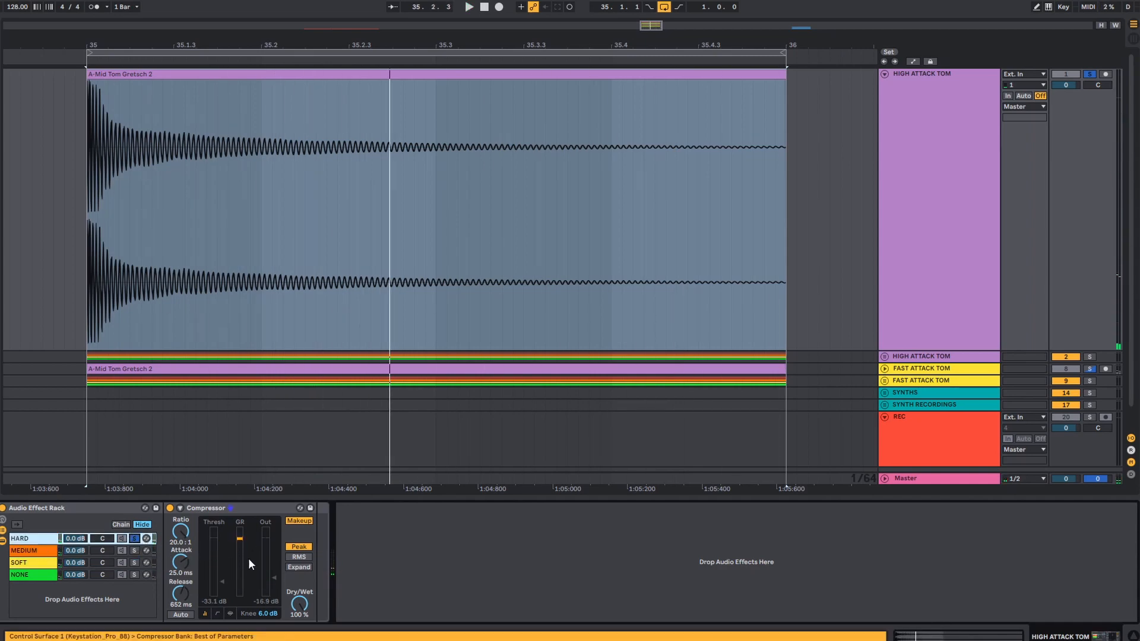
pyautogui.press('space')
pyautogui.press('space')
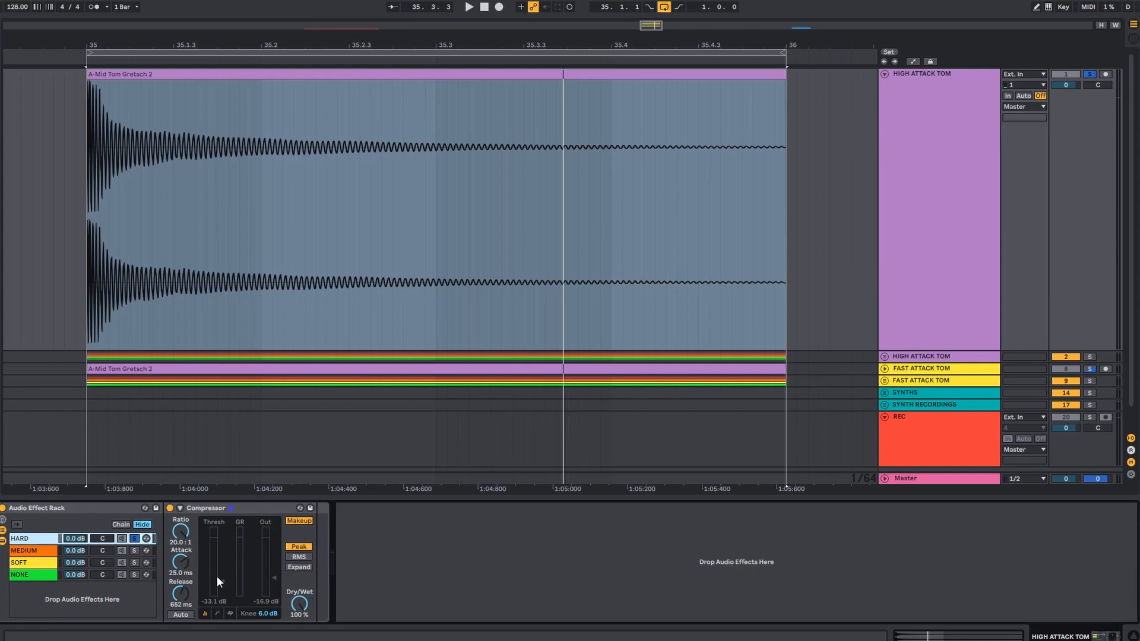
pyautogui.press('space')
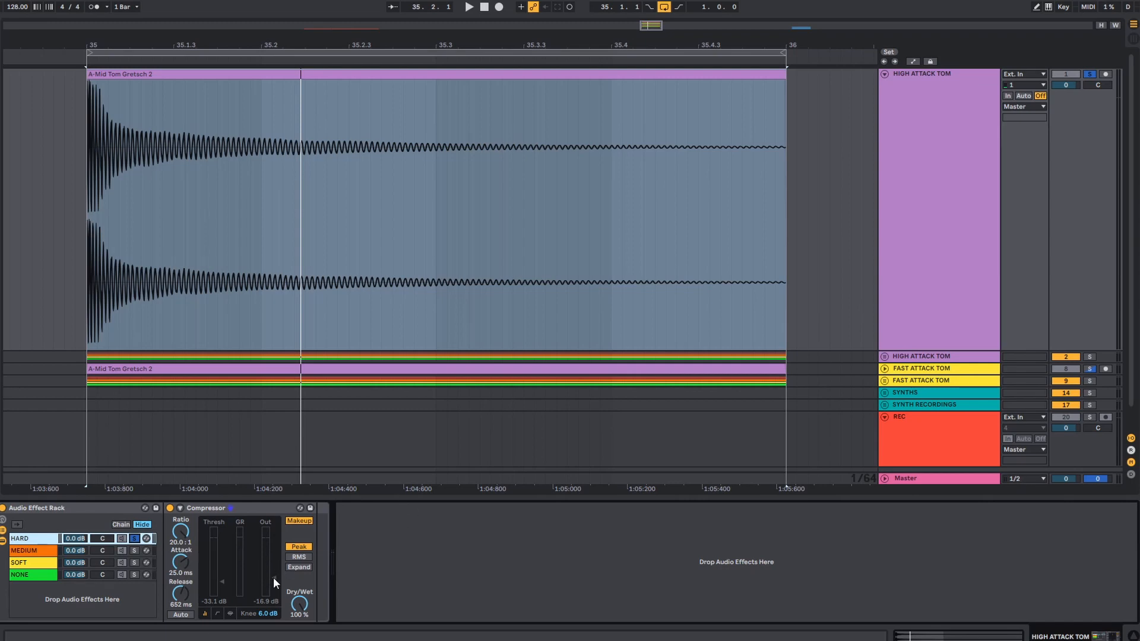
# - Compare the tom by ear with the NONE, SOFT and HARD chains soloed in turn, and stop playback
pyautogui.click(134, 574)
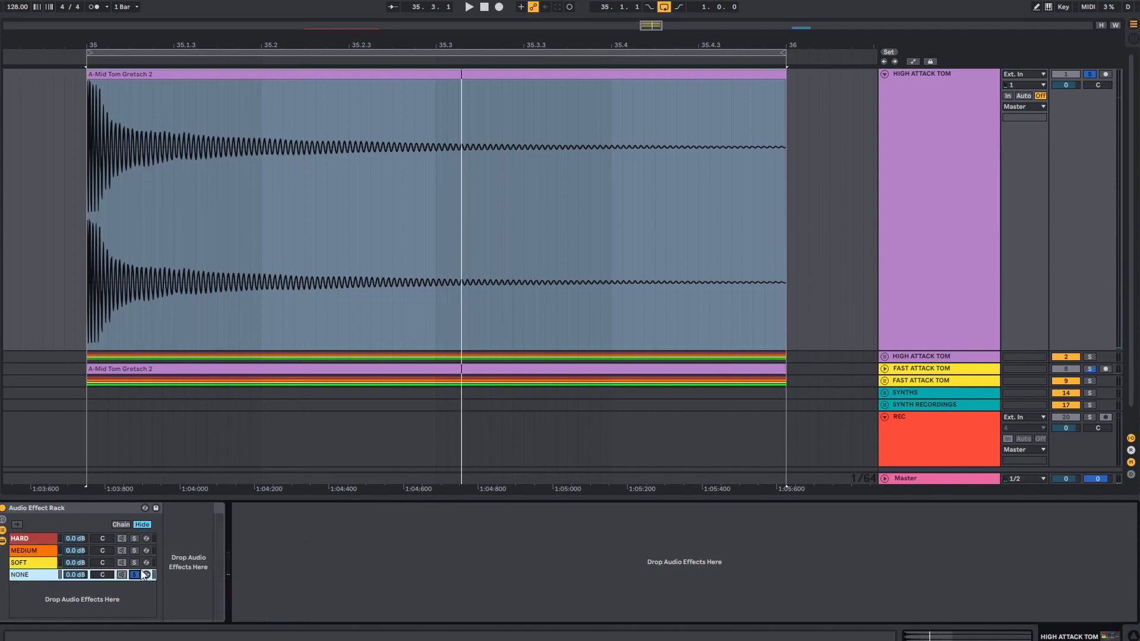
pyautogui.click(134, 562)
pyautogui.press('space')
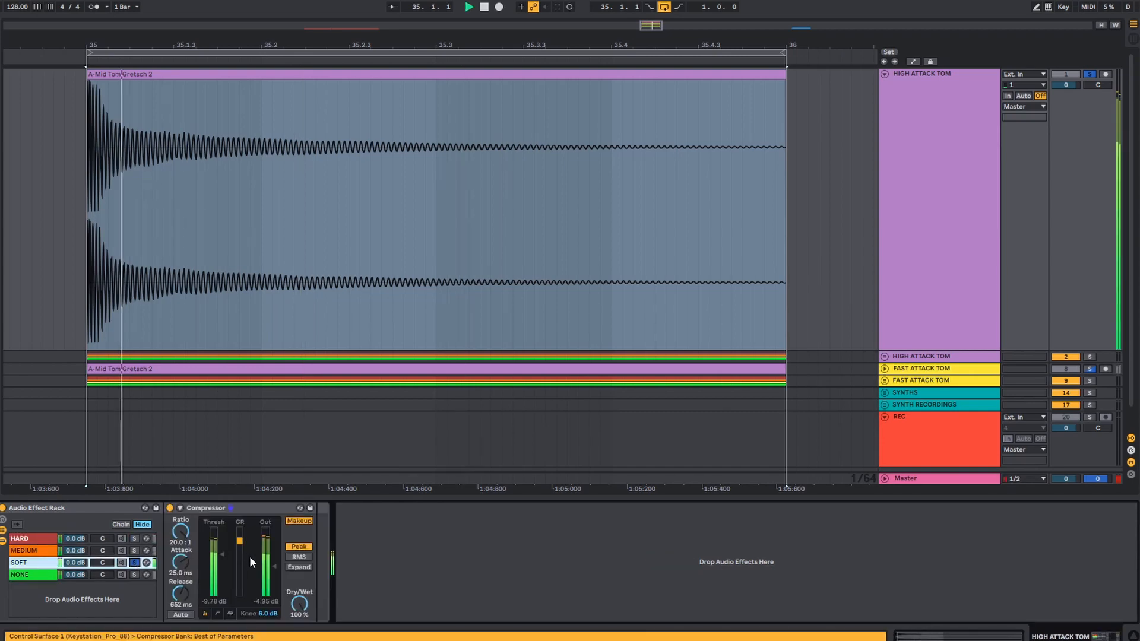
pyautogui.click(135, 538)
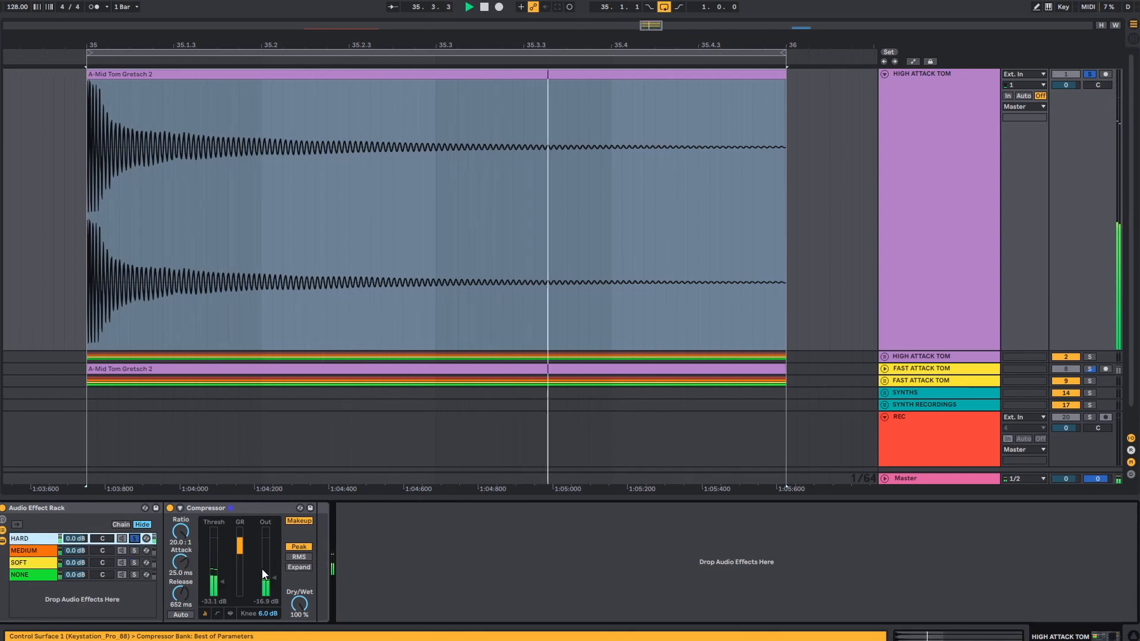
pyautogui.press('space')
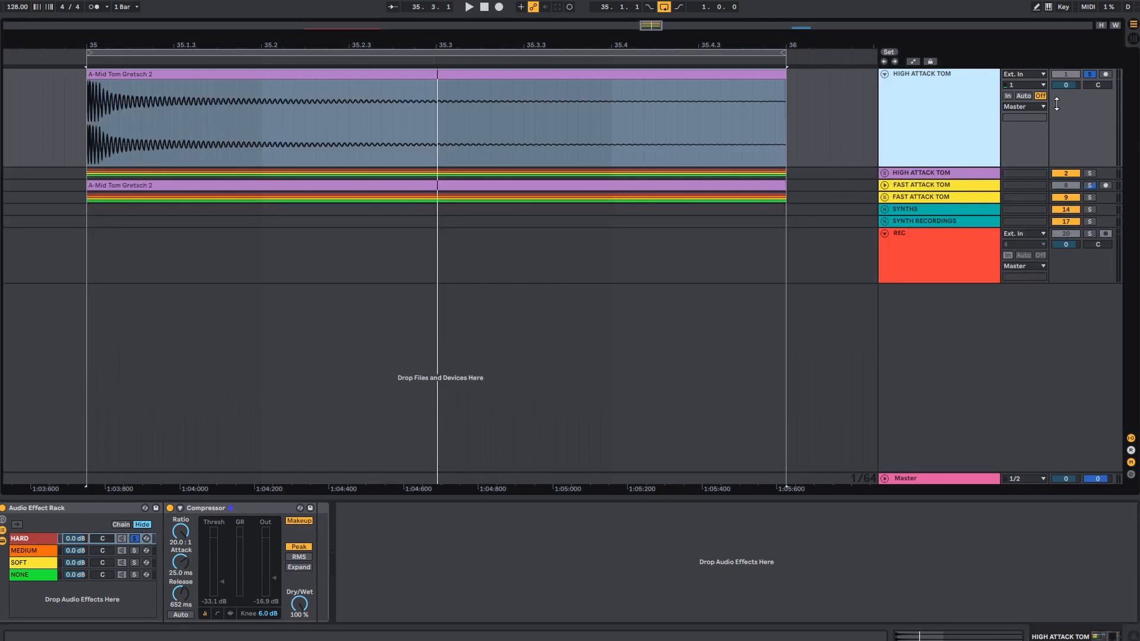
# - Expand the HIGH ATTACK TOM group and delete its empty duplicate NONE track
pyautogui.click(883, 175)
pyautogui.scroll(-5, 1079, 284)
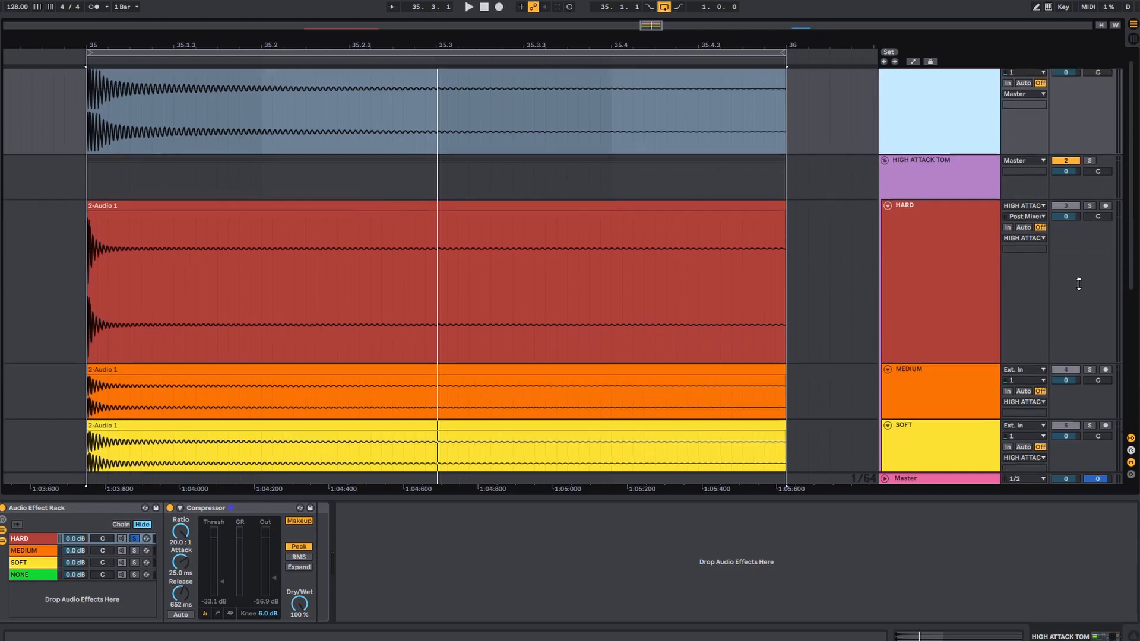
pyautogui.scroll(1, 1078, 284)
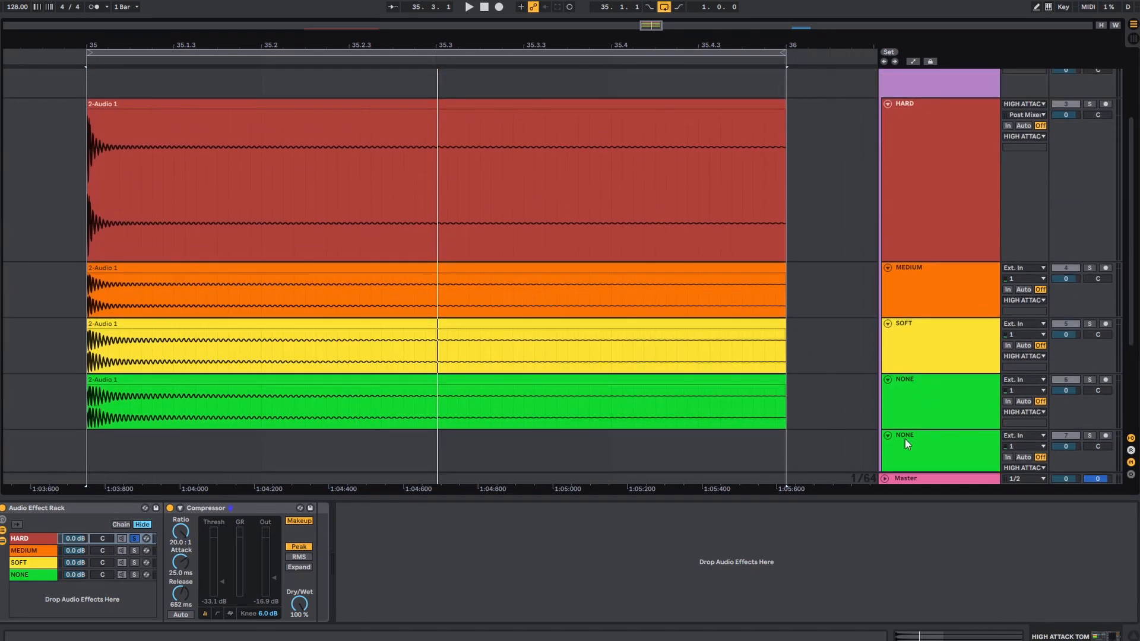
pyautogui.click(925, 447)
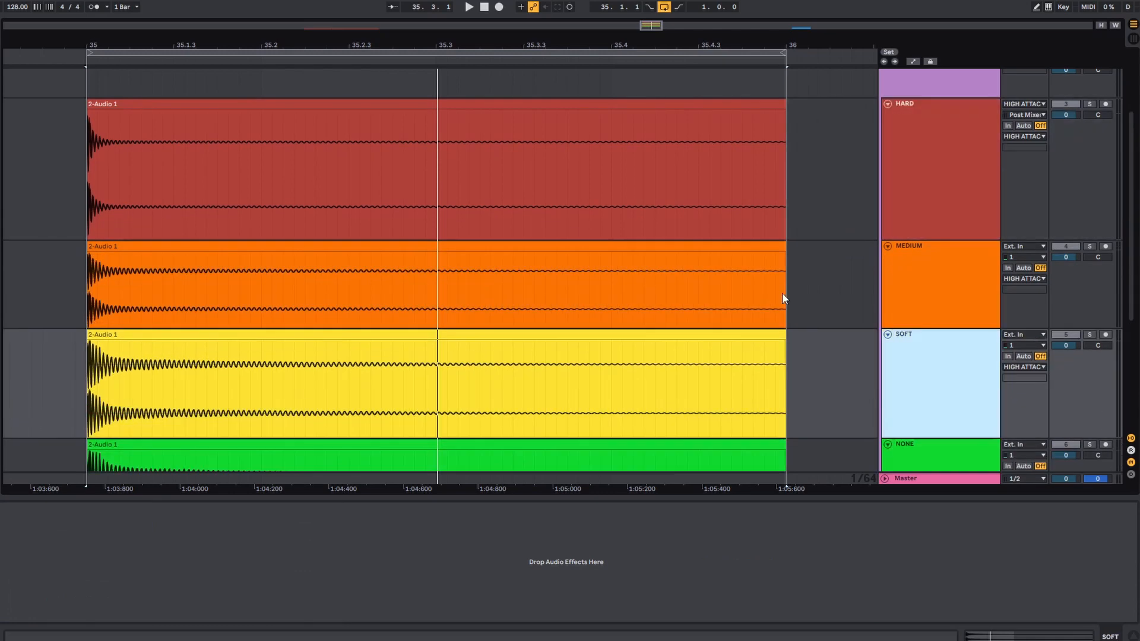
# - Frame the whole recorded HARD clip in the arrangement and highlight its tail from just after the transient to bar 36
pyautogui.moveTo(133, 44); pyautogui.dragTo(192, 56)
pyautogui.click(932, 152)
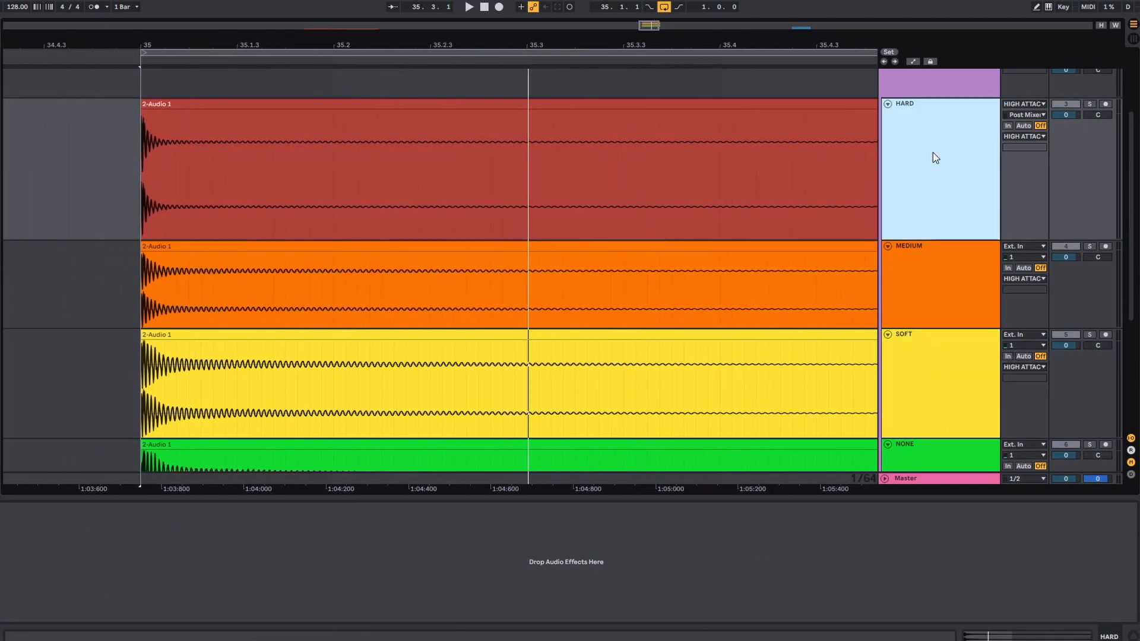
pyautogui.click(206, 119)
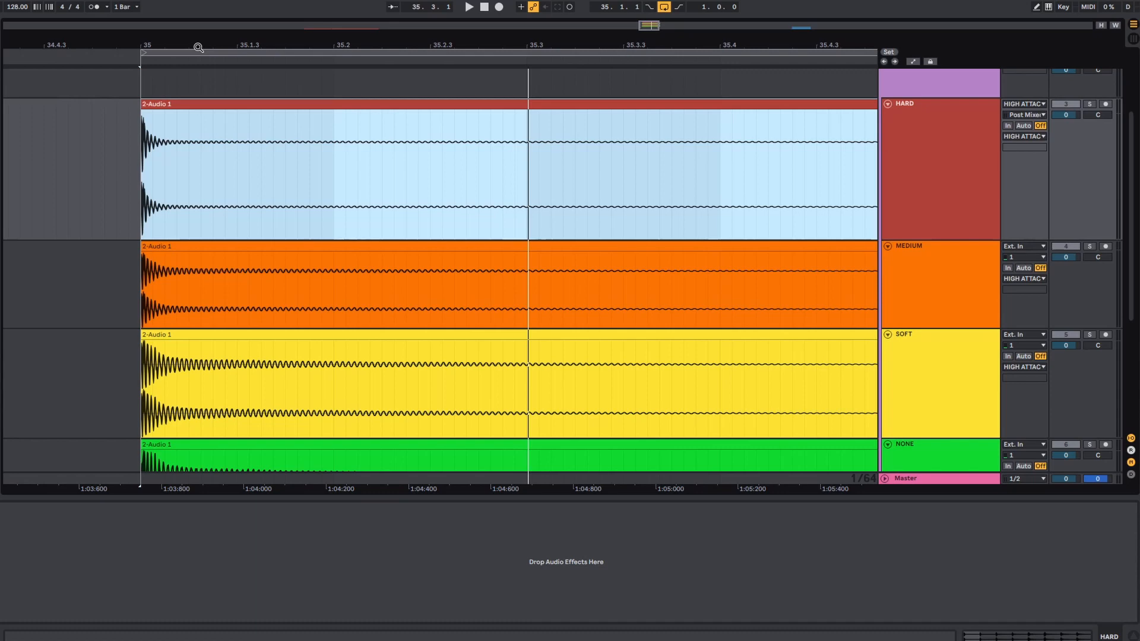
pyautogui.press('z')
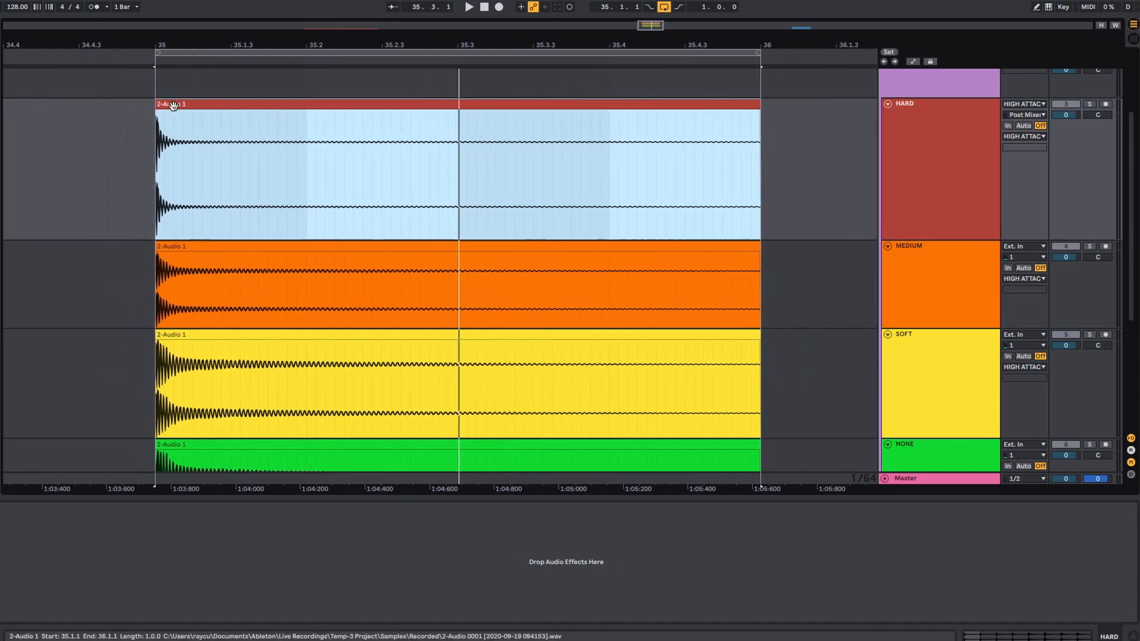
pyautogui.click(156, 130)
pyautogui.moveTo(157, 130); pyautogui.dragTo(761, 143)
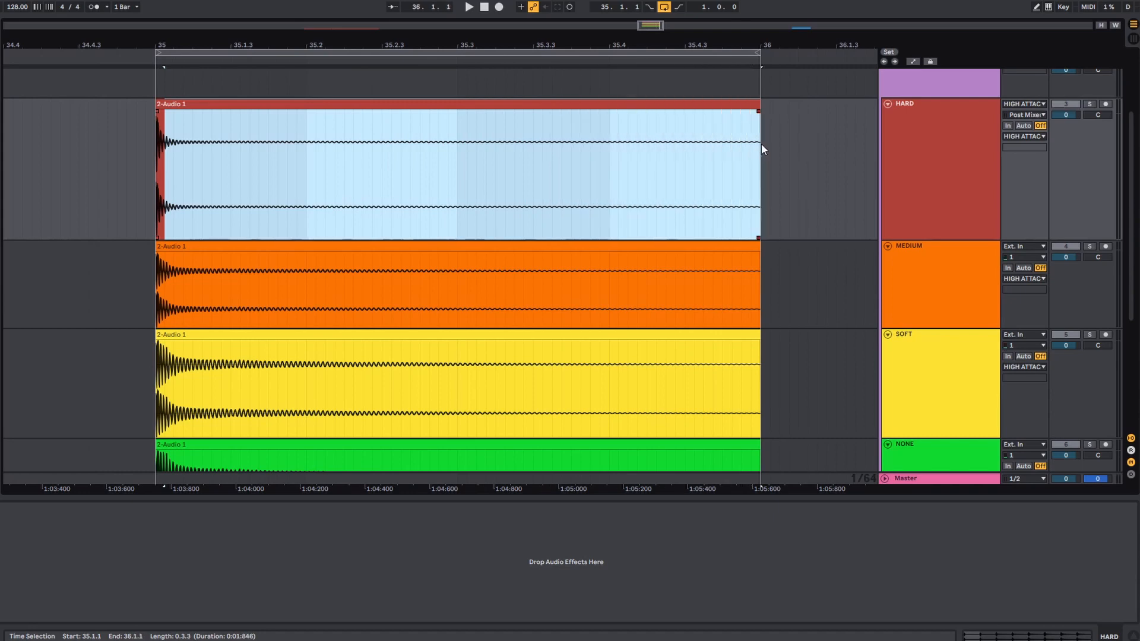
# - Highlight the opening portions of the MEDIUM and SOFT clips and the length of the NONE clip to compare their waveforms
pyautogui.click(167, 273)
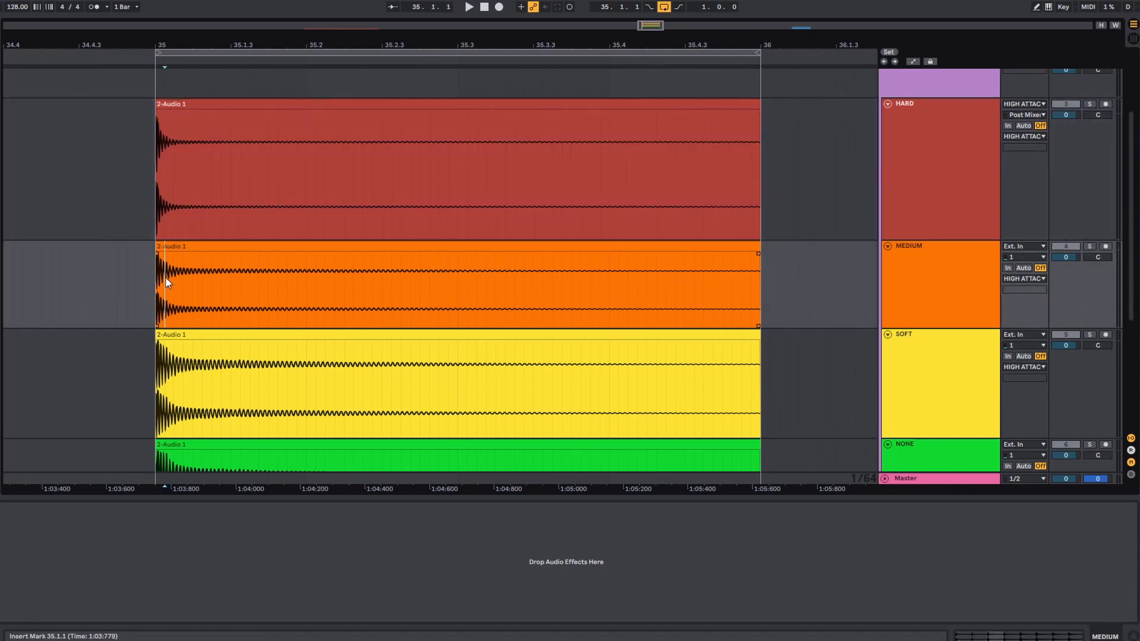
pyautogui.moveTo(154, 271)
pyautogui.mouseDown()
pyautogui.moveTo(224, 282)
pyautogui.moveTo(169, 288)
pyautogui.mouseUp()
pyautogui.moveTo(154, 364); pyautogui.dragTo(231, 371)
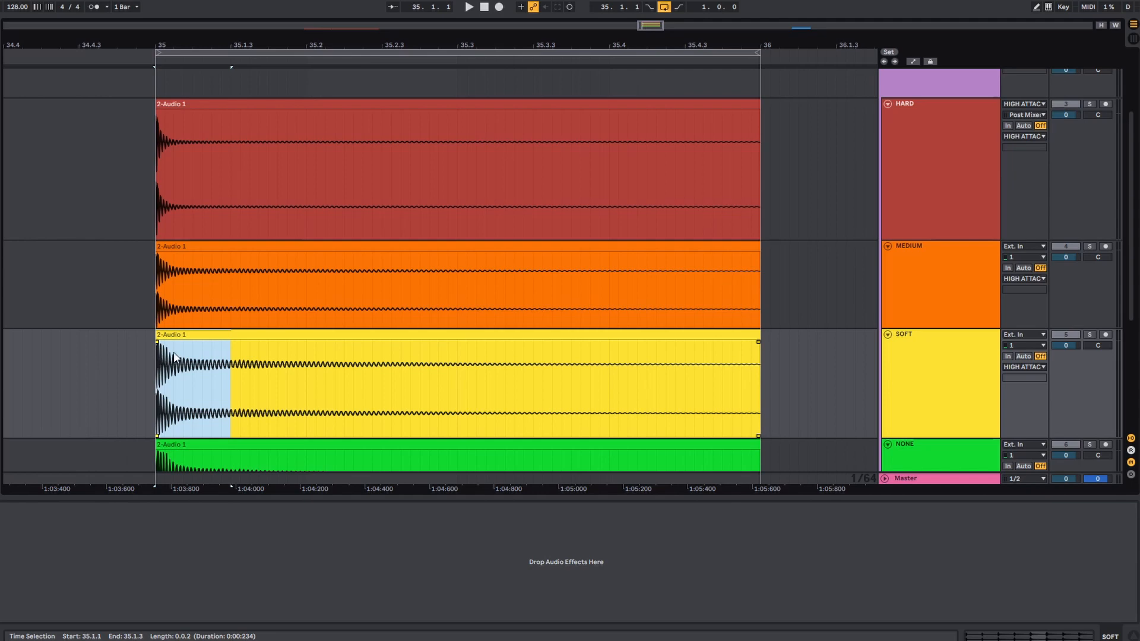
pyautogui.scroll(-3, 172, 356)
pyautogui.moveTo(155, 413); pyautogui.dragTo(753, 412)
# - Highlight a short section just after the HARD clip's transient, and rename the HIGH ATTACK TOM track and group as SLOW ATTACK TOM
pyautogui.scroll(4, 309, 257)
pyautogui.moveTo(151, 218); pyautogui.dragTo(203, 209)
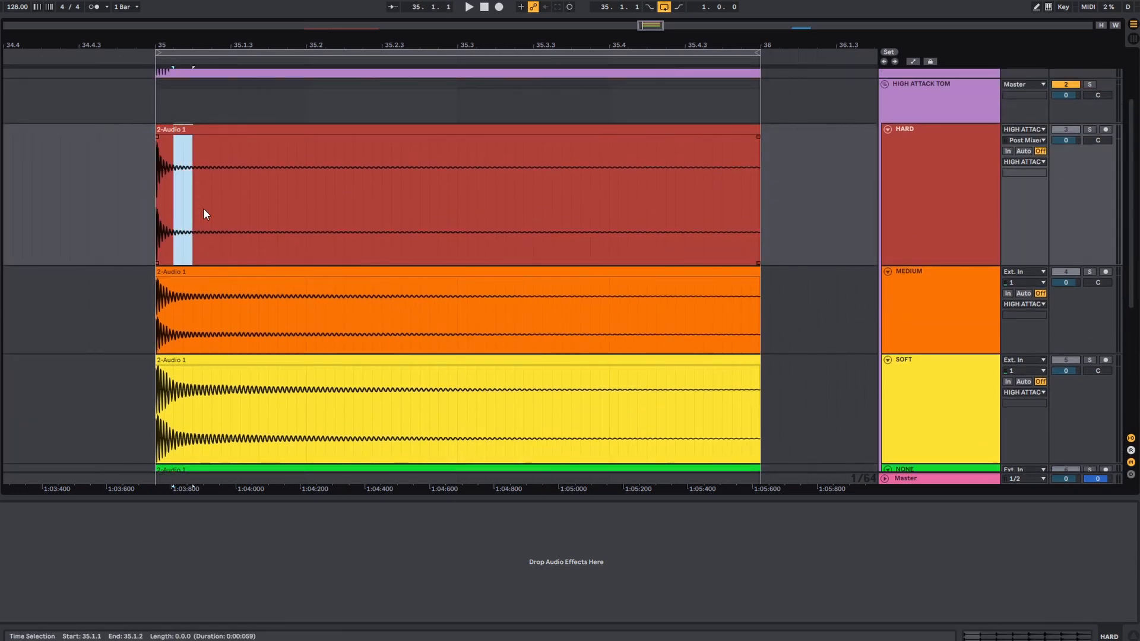
pyautogui.moveTo(1050, 259); pyautogui.dragTo(1071, 222)
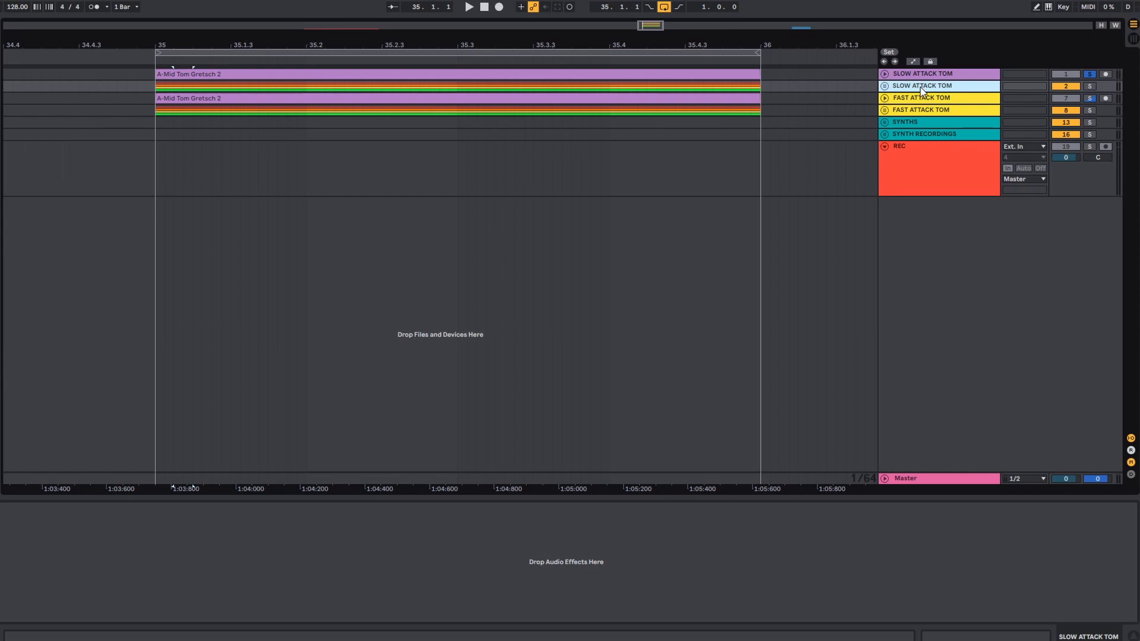
# - Unfold the FAST ATTACK TOM audio track and recolor its tom clip yellow
pyautogui.click(885, 98)
pyautogui.click(978, 126)
pyautogui.rightClick(588, 107)
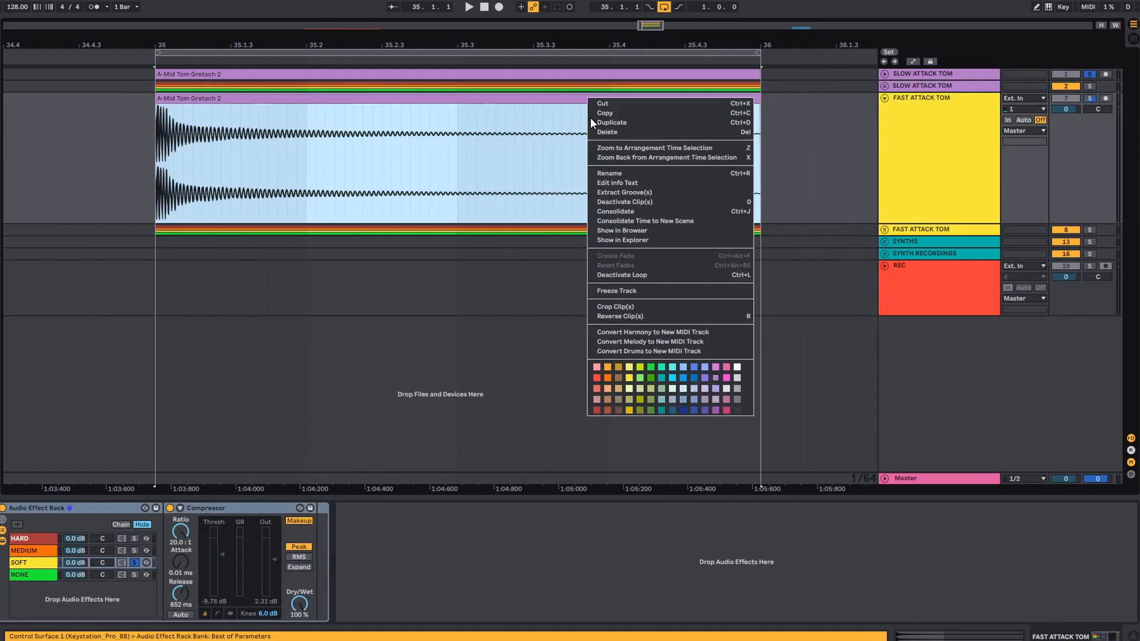
pyautogui.click(628, 373)
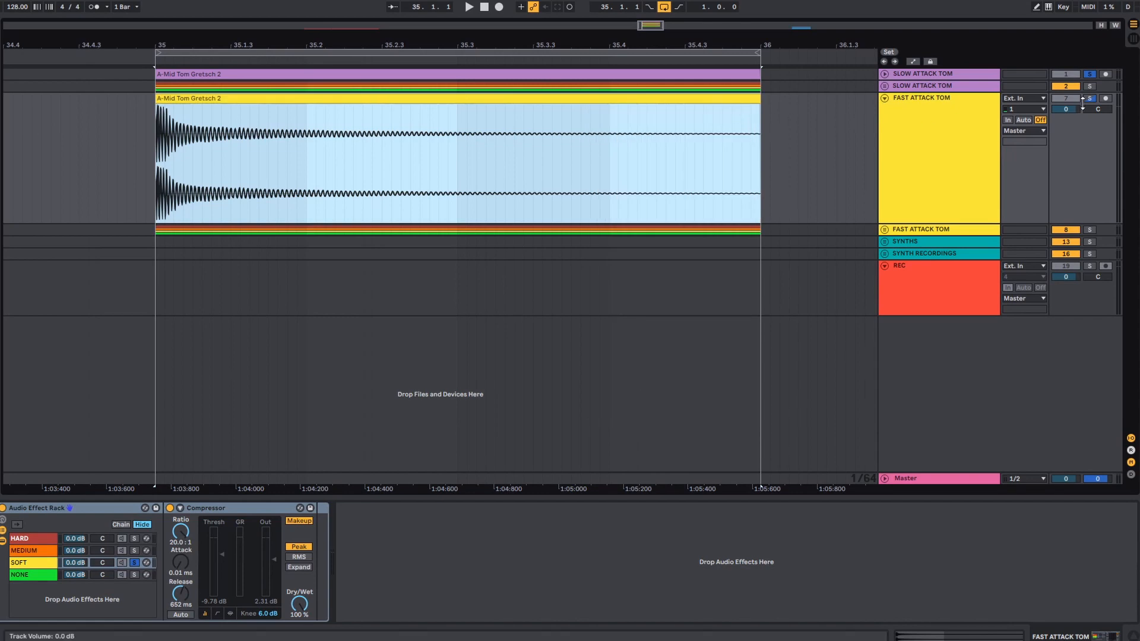
# - Show the FAST ATTACK TOM track's effect rack and solo its HARD chain to display that chain's compressor
pyautogui.click(974, 141)
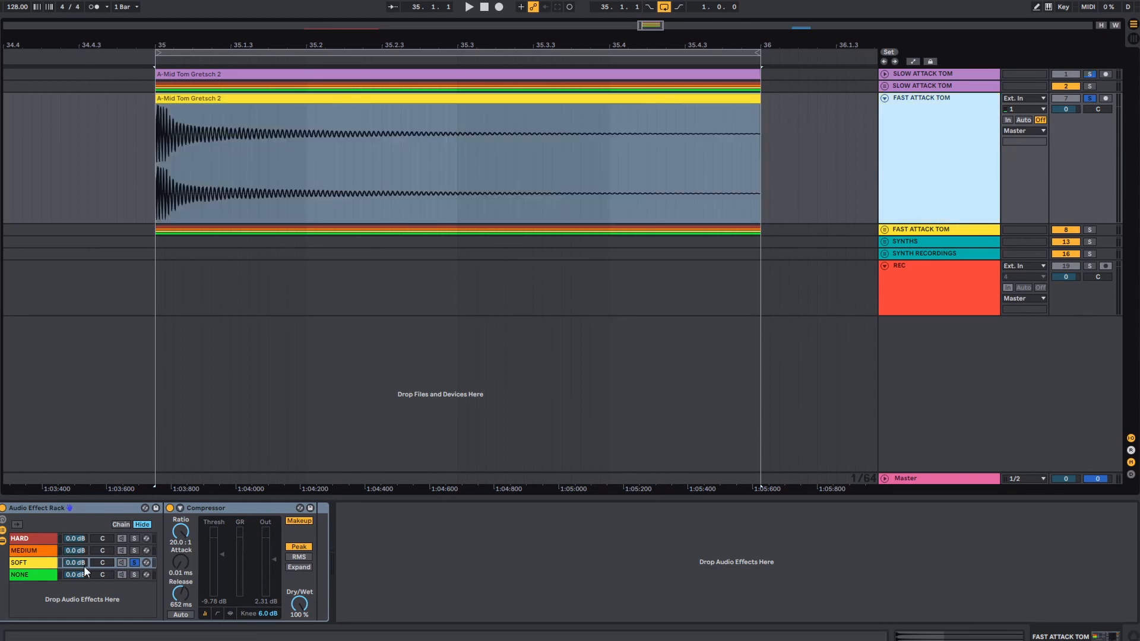
pyautogui.click(112, 538)
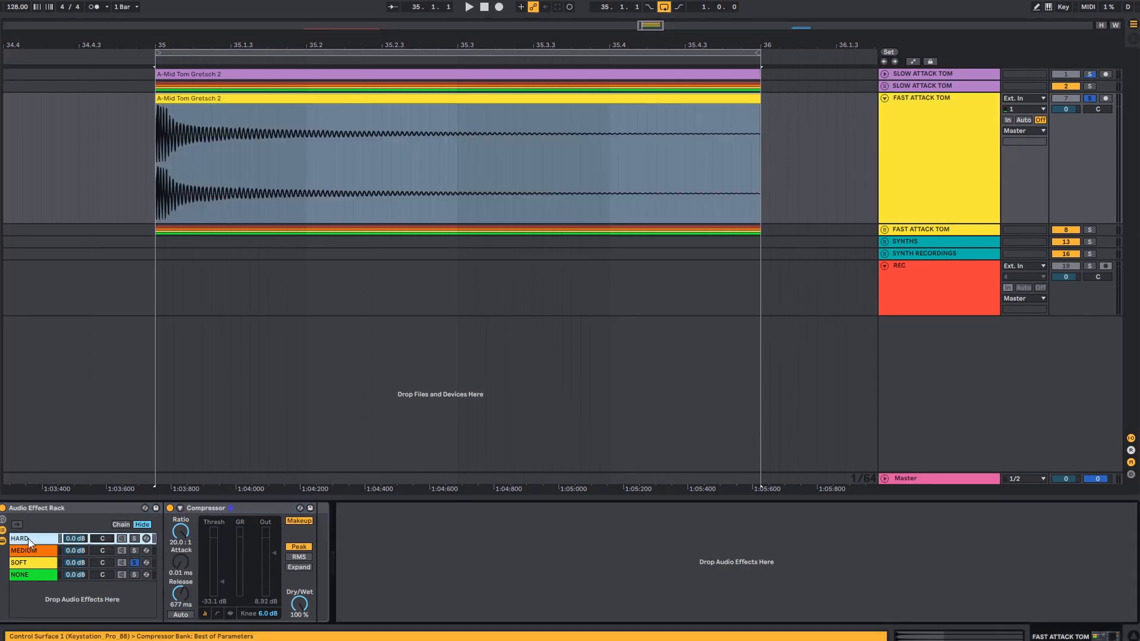
pyautogui.click(135, 538)
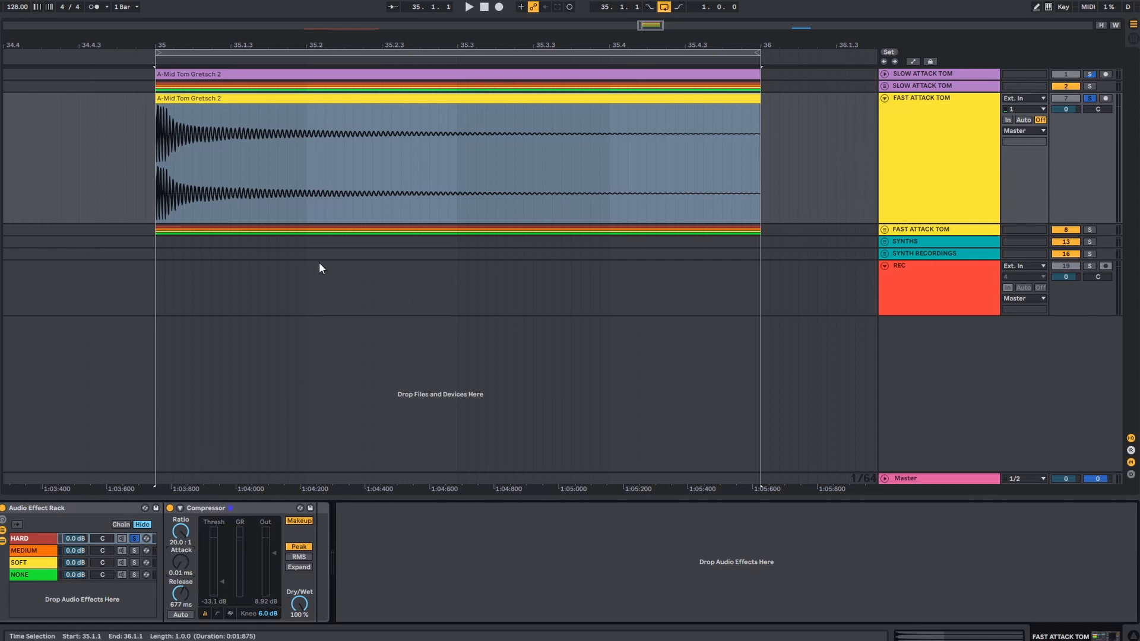
# - Play the looped fast-attack tom while soloing the NONE, SOFT, MEDIUM and HARD chains in turn, and stop playback
pyautogui.click(135, 575)
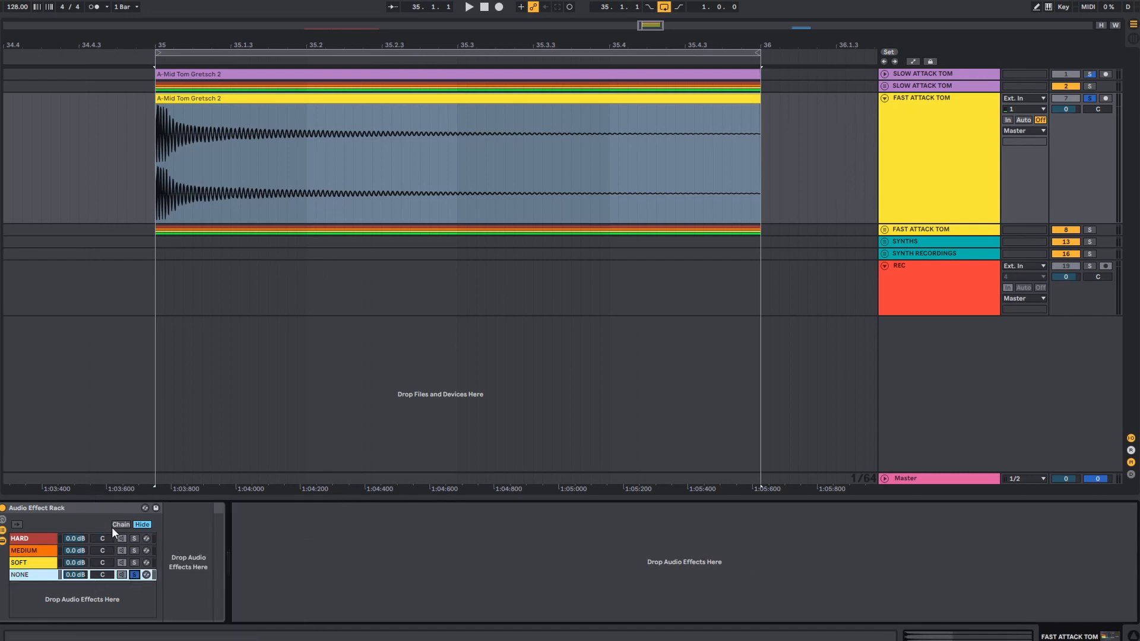
pyautogui.press('space')
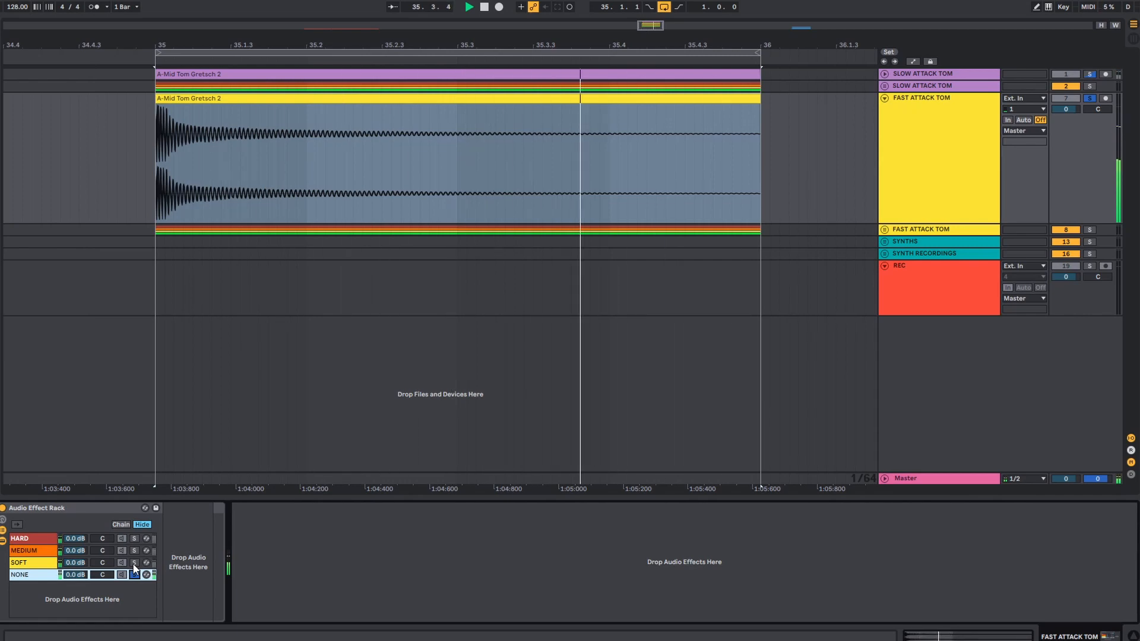
pyautogui.click(134, 562)
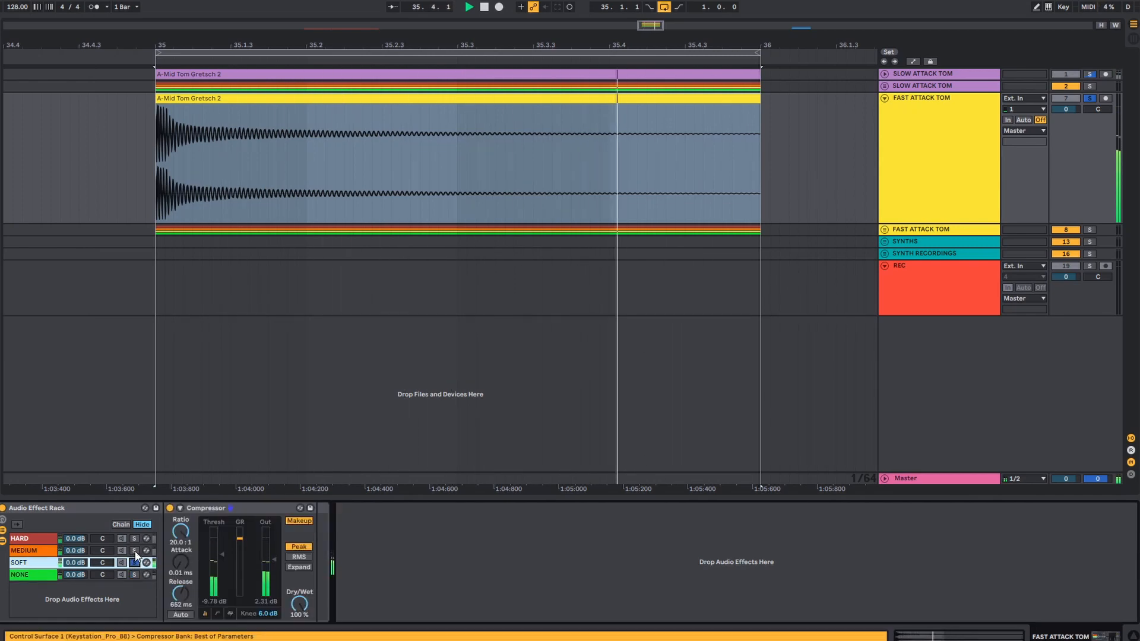
pyautogui.click(135, 551)
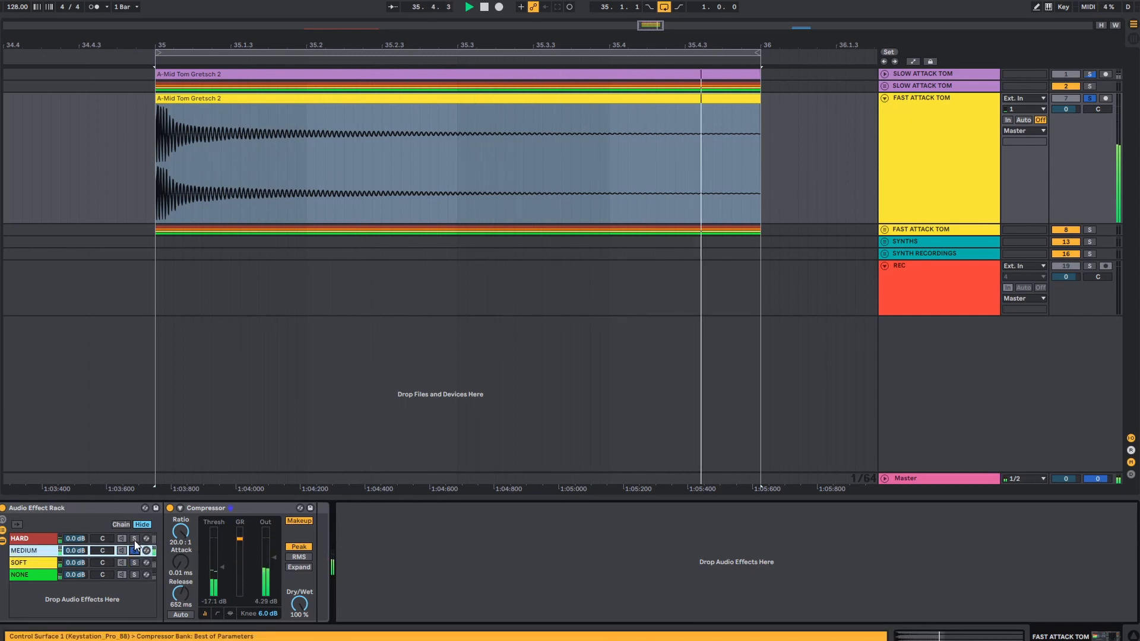
pyautogui.click(134, 539)
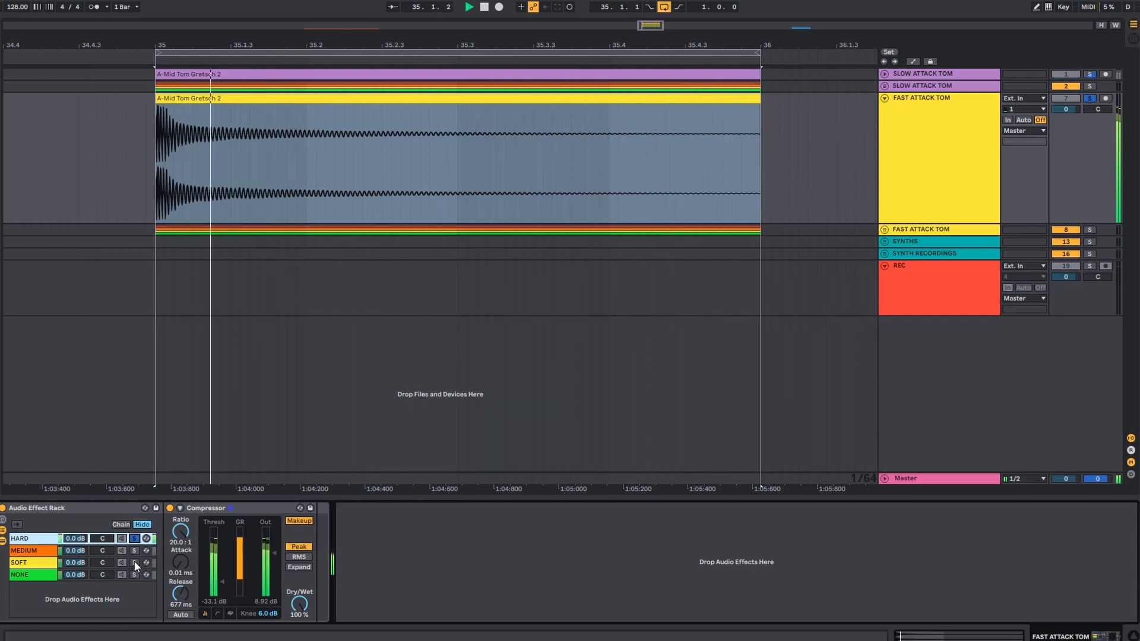
pyautogui.press('space')
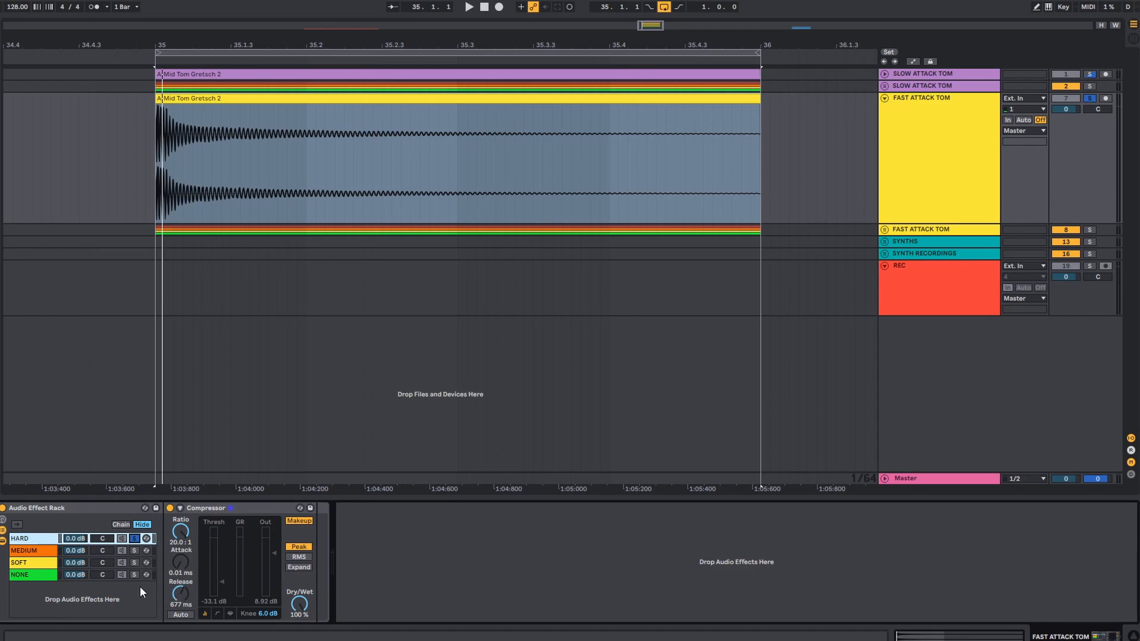
# - Unfold the FAST ATTACK TOM recordings group, make its HARD, MEDIUM, SOFT and NONE tracks taller, and shrink the device view
pyautogui.click(52, 550)
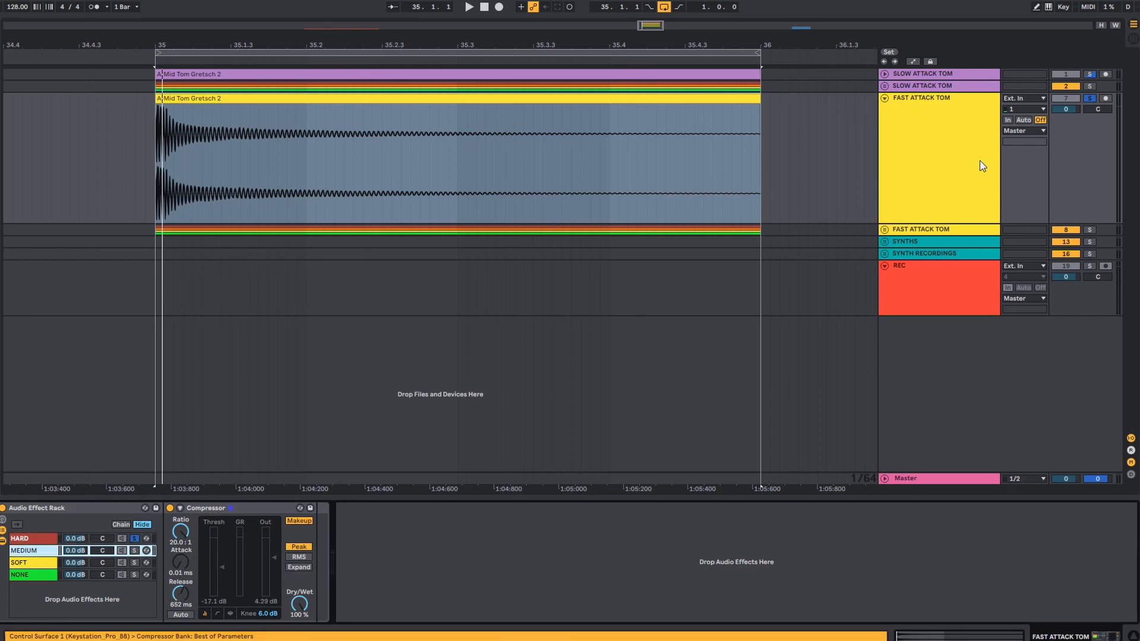
pyautogui.click(884, 229)
pyautogui.scroll(-2, 1041, 236)
pyautogui.scroll(-2, 1042, 239)
pyautogui.moveTo(1098, 194); pyautogui.dragTo(1098, 219)
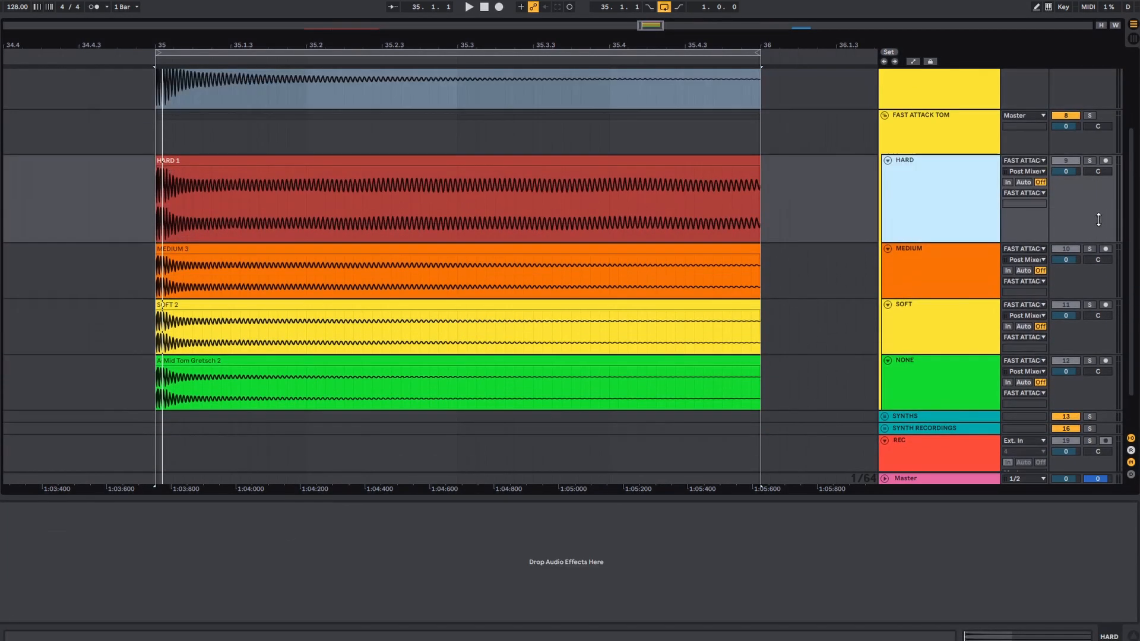
pyautogui.moveTo(1097, 291); pyautogui.dragTo(1096, 317)
pyautogui.moveTo(1106, 390); pyautogui.dragTo(1106, 413)
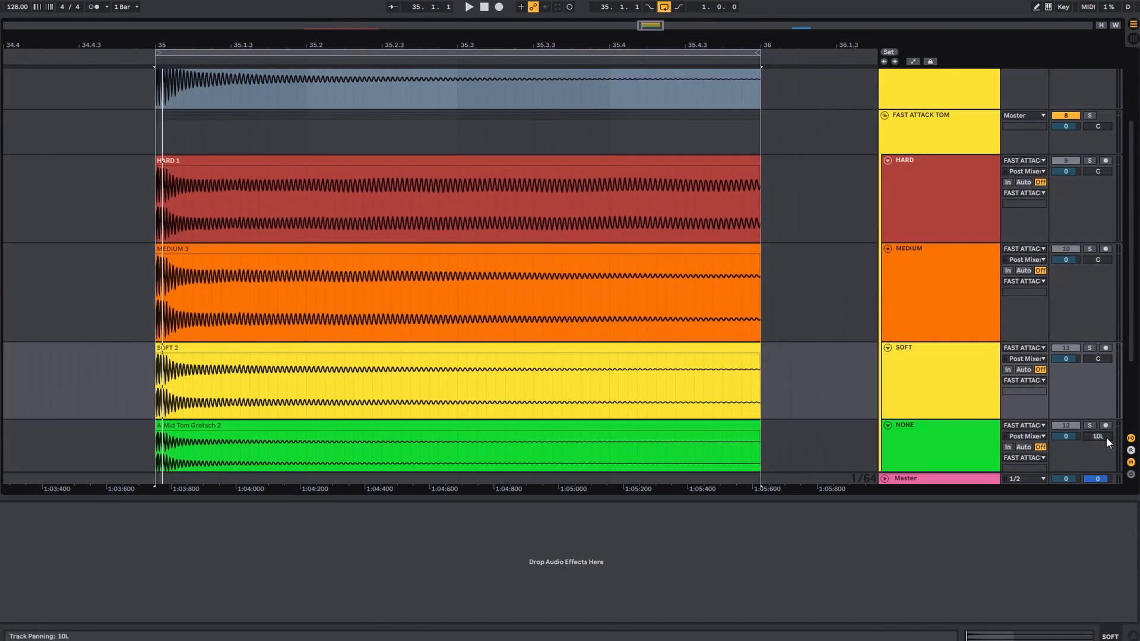
pyautogui.click(1106, 437)
pyautogui.scroll(-3, 796, 309)
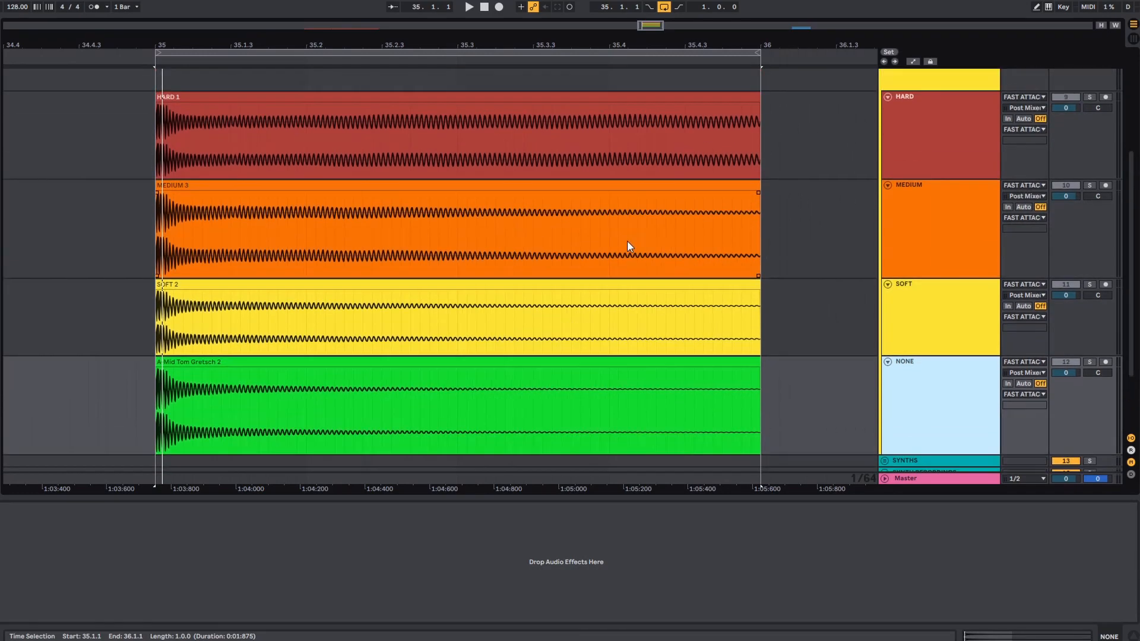
pyautogui.moveTo(568, 498); pyautogui.dragTo(568, 558)
# - Highlight the whole NONE clip and the SOFT clip's stretch just after its transient to compare their waveforms
pyautogui.moveTo(350, 45); pyautogui.dragTo(259, 49)
pyautogui.click(166, 460)
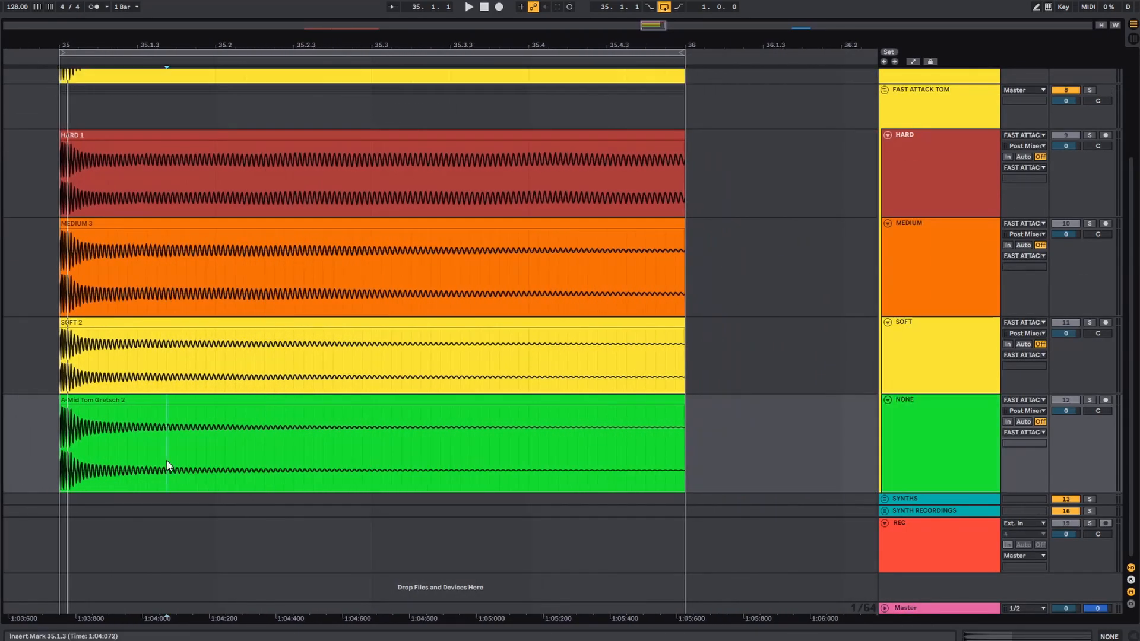
pyautogui.click(162, 404)
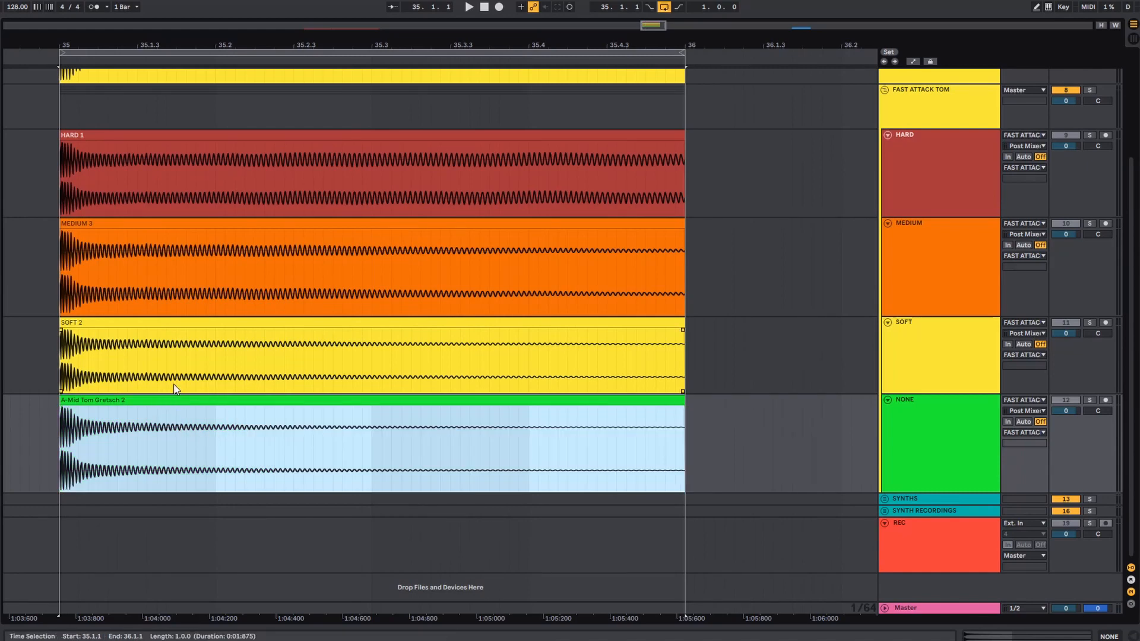
pyautogui.click(187, 322)
pyautogui.click(76, 361)
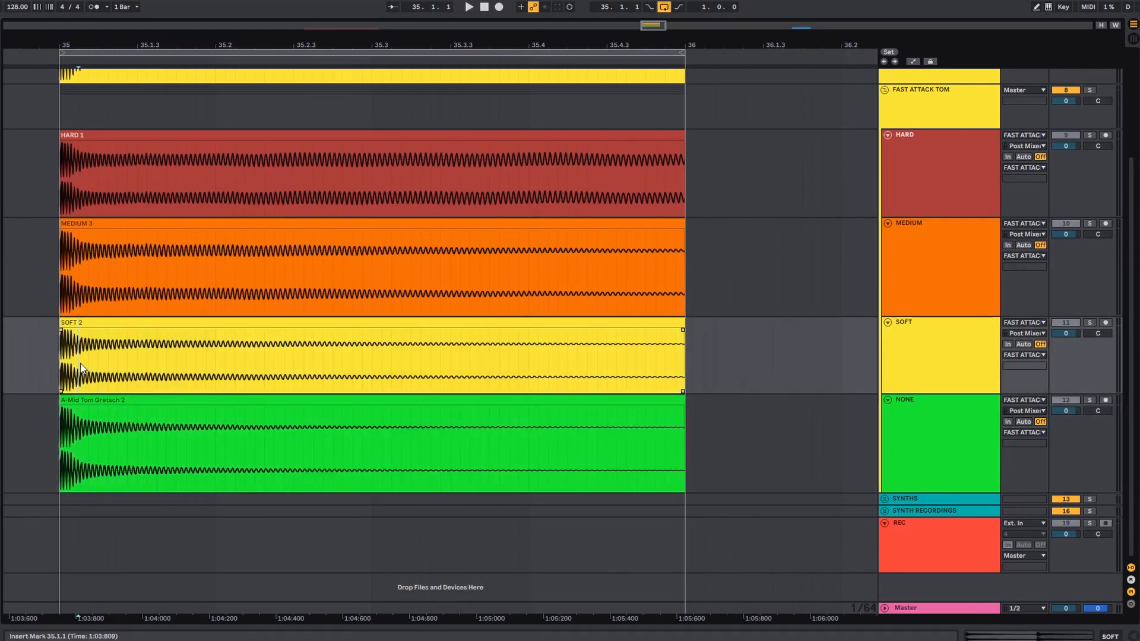
pyautogui.moveTo(76, 361); pyautogui.dragTo(508, 351)
pyautogui.click(510, 351)
# - Highlight an early section of the MEDIUM clip and the HARD clip's tail from 35.1.2 to the end of the clip
pyautogui.click(115, 266)
pyautogui.moveTo(115, 265); pyautogui.dragTo(265, 265)
pyautogui.click(264, 265)
pyautogui.click(96, 170)
pyautogui.click(60, 168)
pyautogui.click(106, 166)
pyautogui.moveTo(108, 169); pyautogui.dragTo(683, 150)
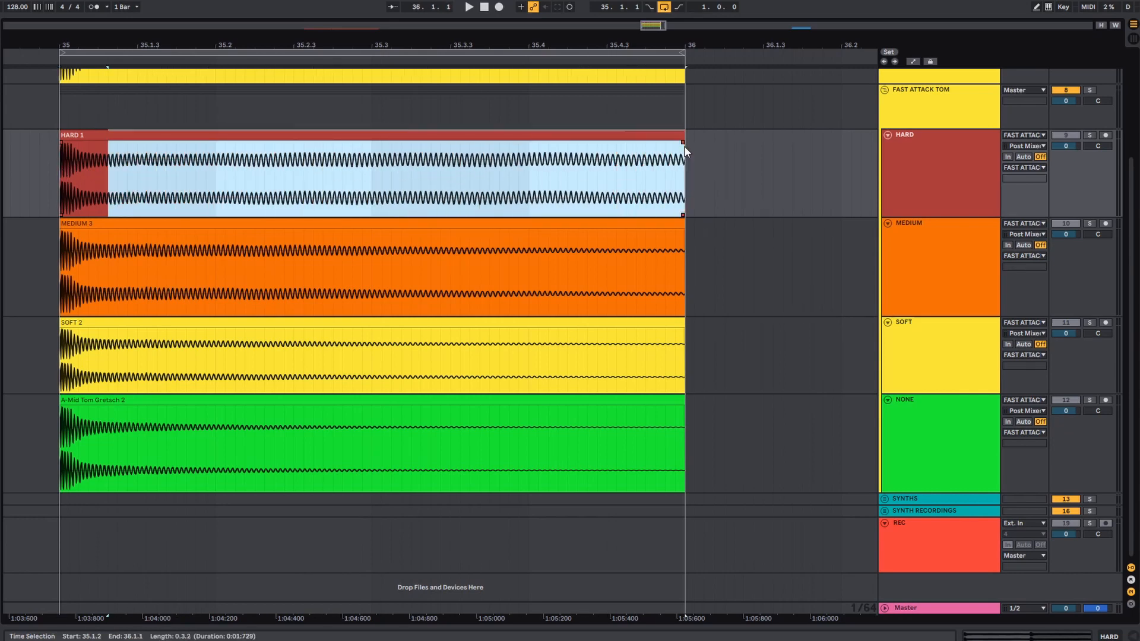
pyautogui.click(558, 178)
# - Solo the recorded HARD track of the fast-attack tom and play it from bar 35
pyautogui.click(1089, 136)
pyautogui.click(59, 187)
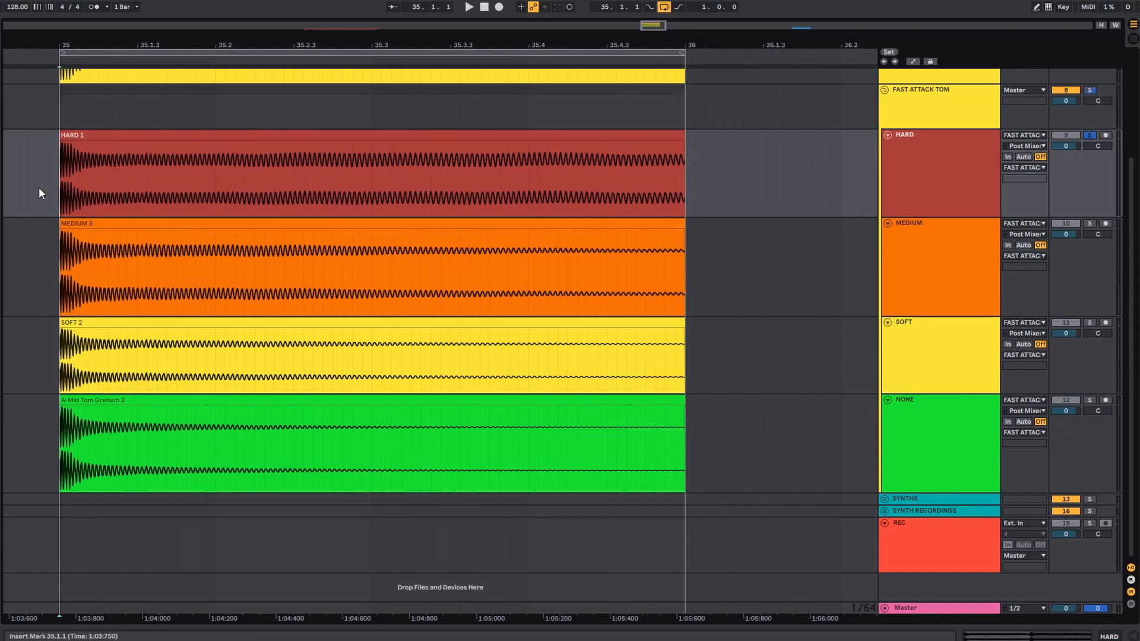
pyautogui.press('space')
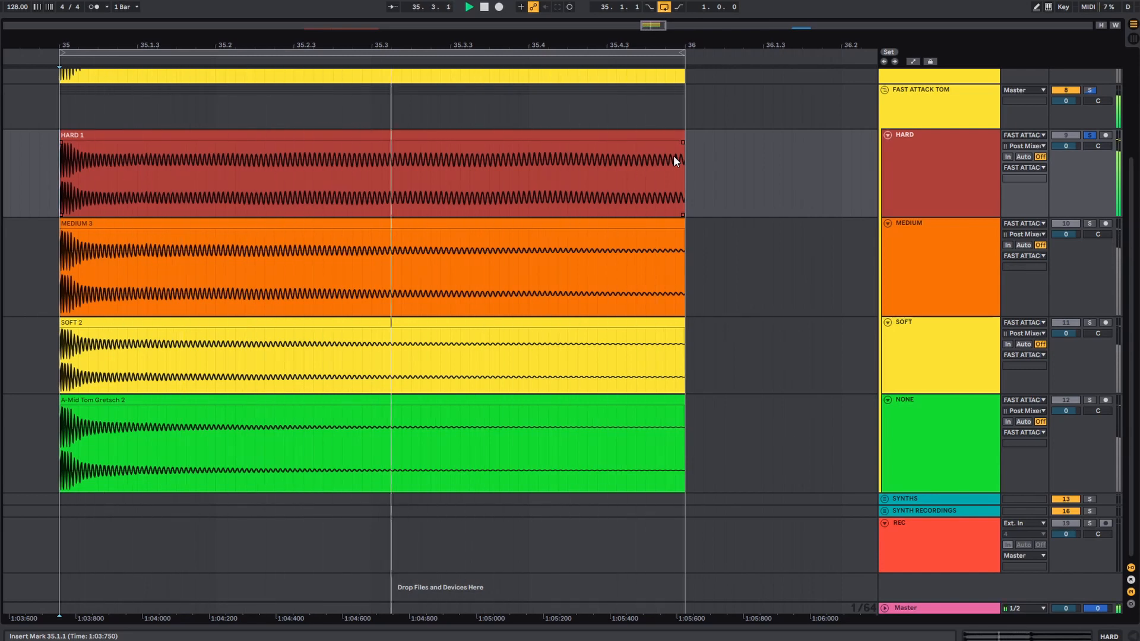
pyautogui.click(673, 155)
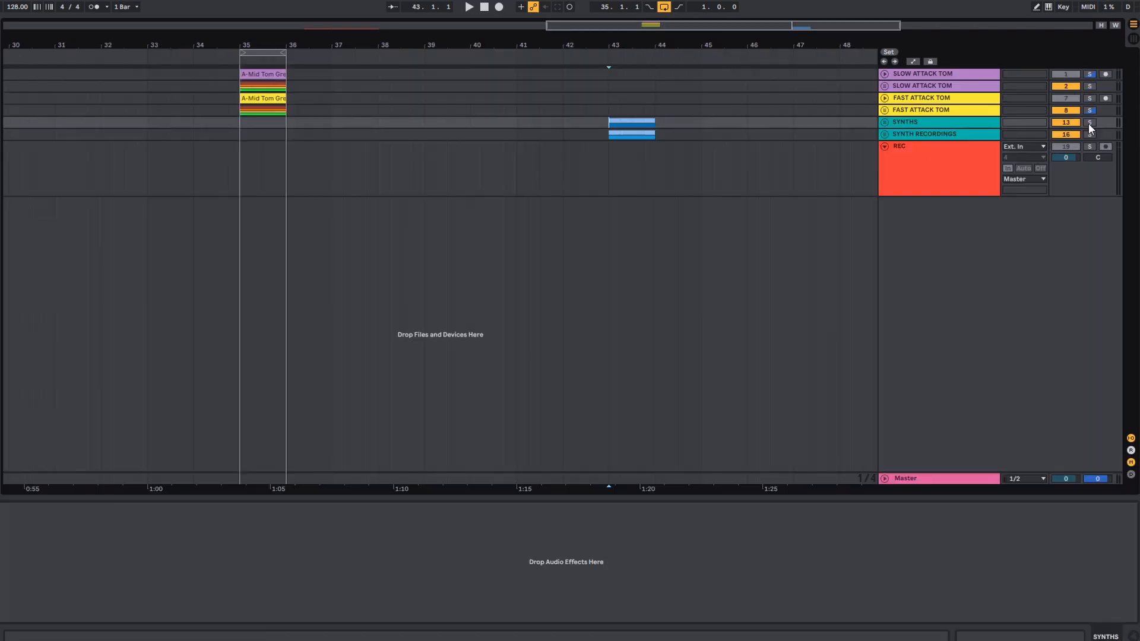
# - Unfold the SYNTHS group, loop the FAST ATTACK SYNTH clip from bar 43 to 44, and solo its track
pyautogui.click(884, 122)
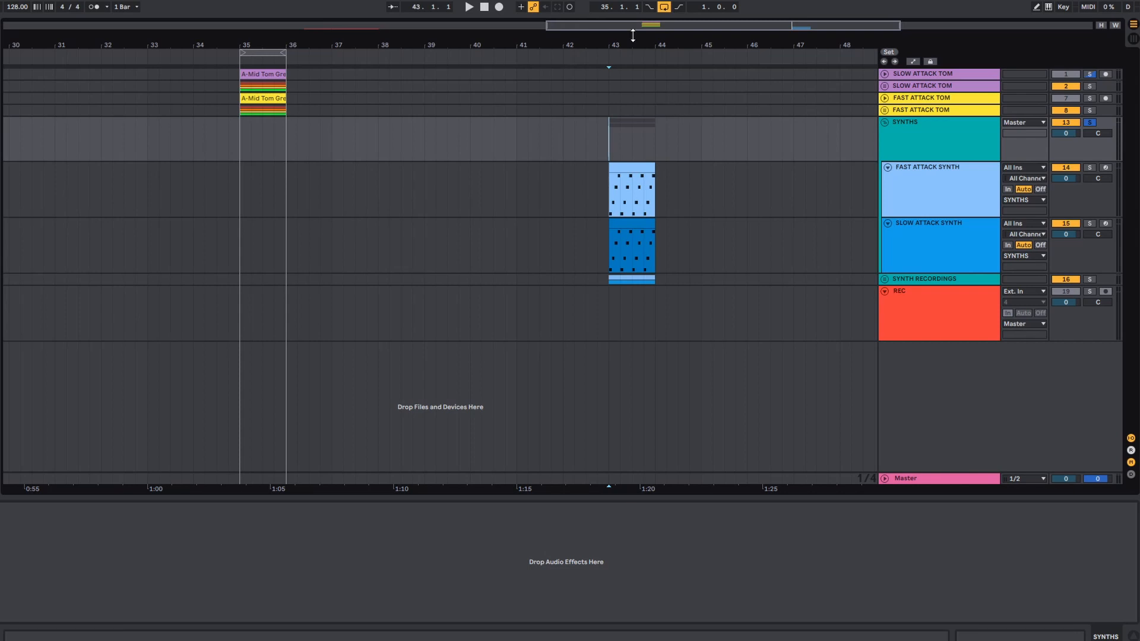
pyautogui.click(646, 165)
pyautogui.press('z')
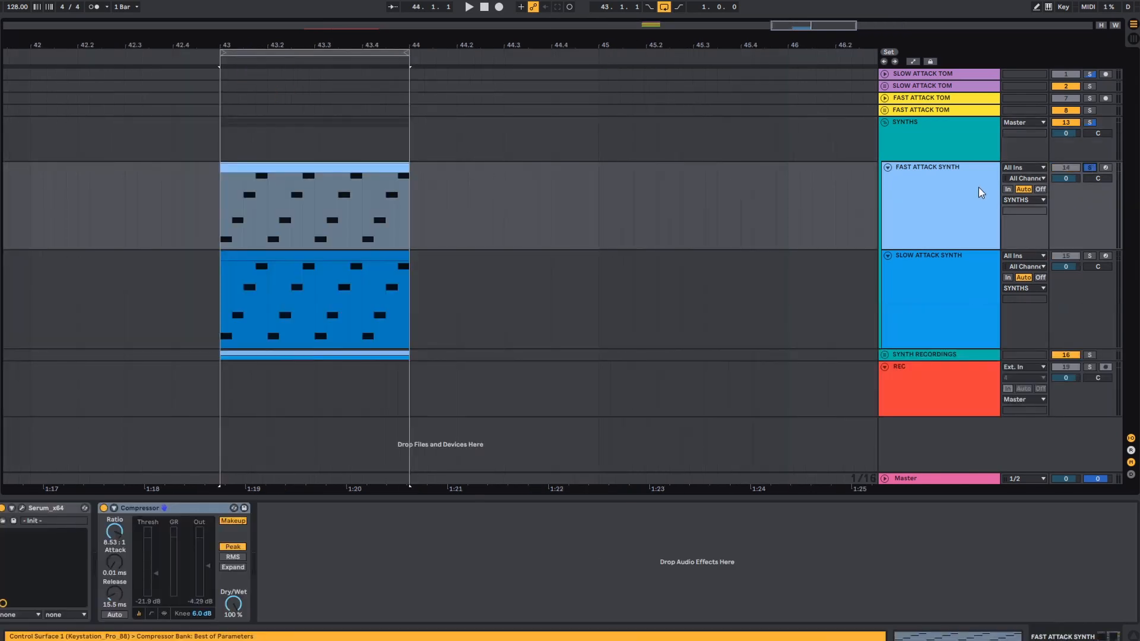
pyautogui.click(978, 187)
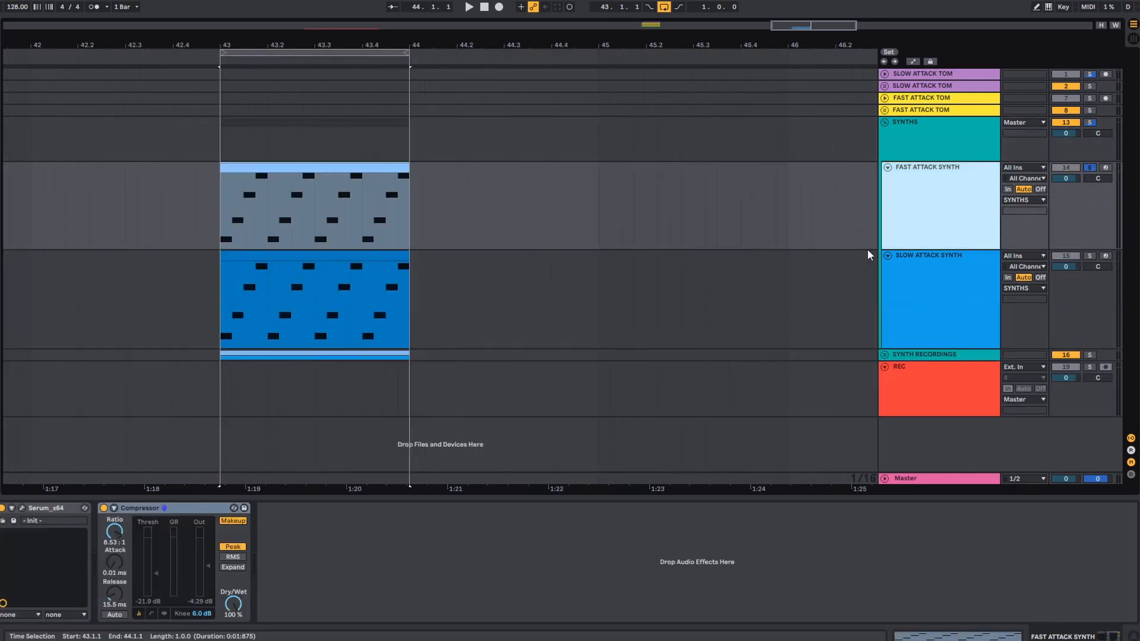
# - Delete the second, collapsed Compressor from the SLOW ATTACK SYNTH track's device chain
pyautogui.click(962, 237)
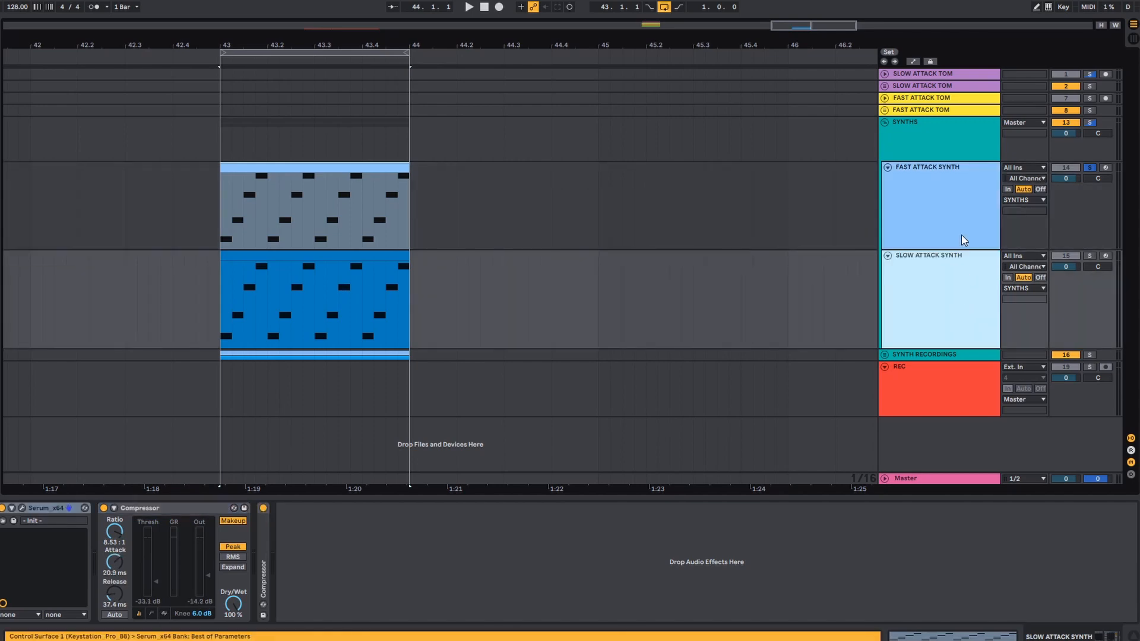
pyautogui.click(950, 241)
pyautogui.click(956, 305)
pyautogui.click(262, 532)
pyautogui.press('Delete')
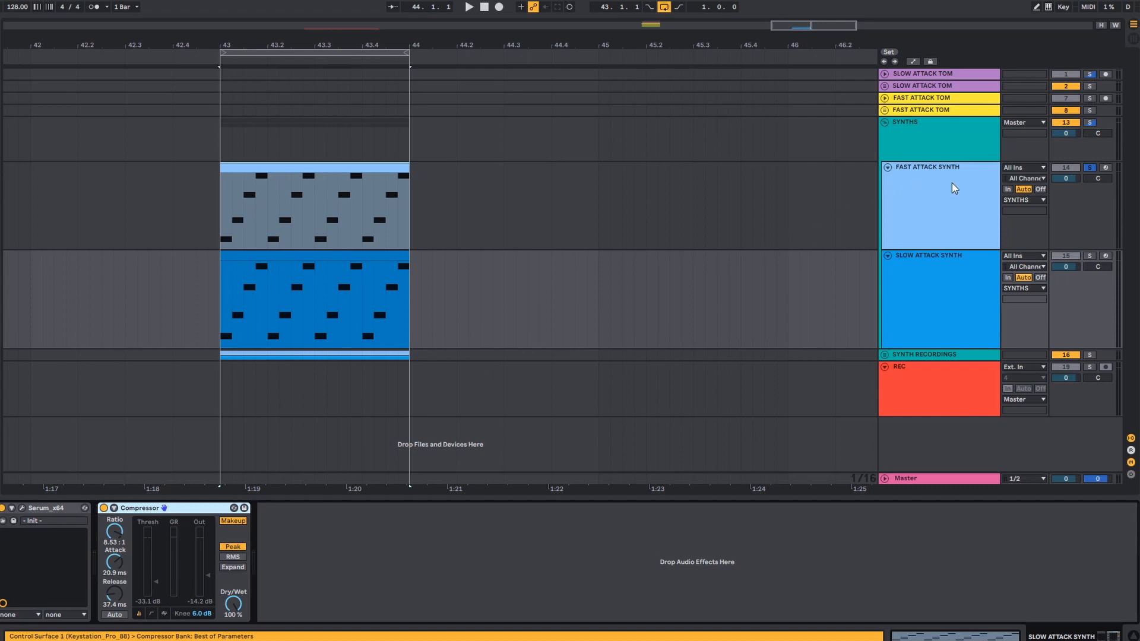
# - Select the FAST ATTACK SYNTH track to show its compressor, play its looped clip, and stop playback
pyautogui.click(977, 198)
pyautogui.click(299, 204)
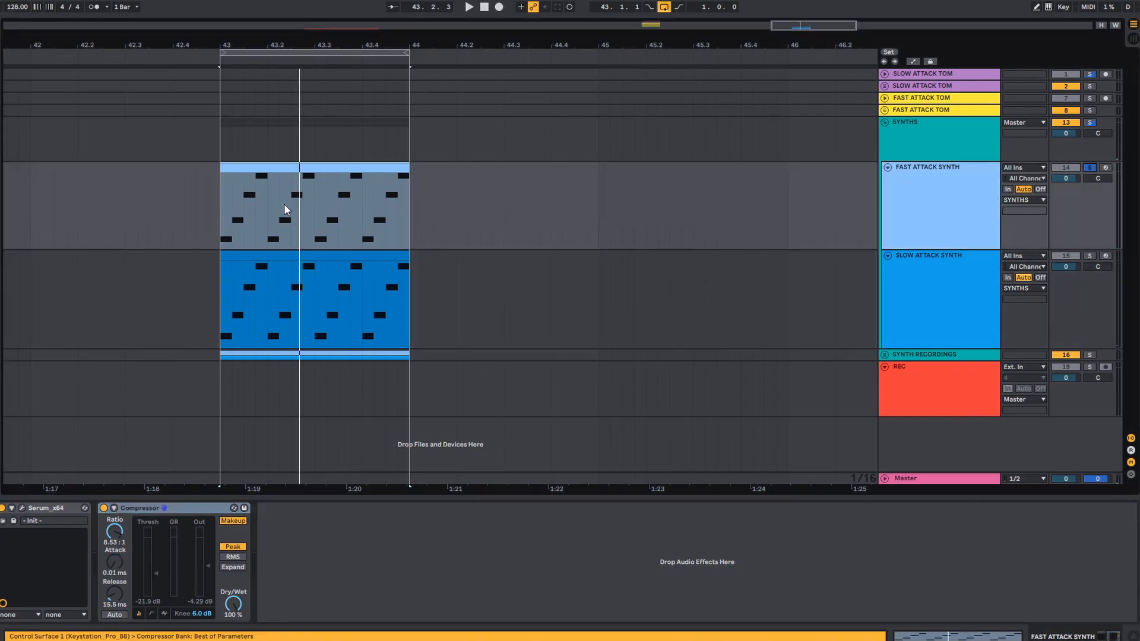
pyautogui.click(940, 228)
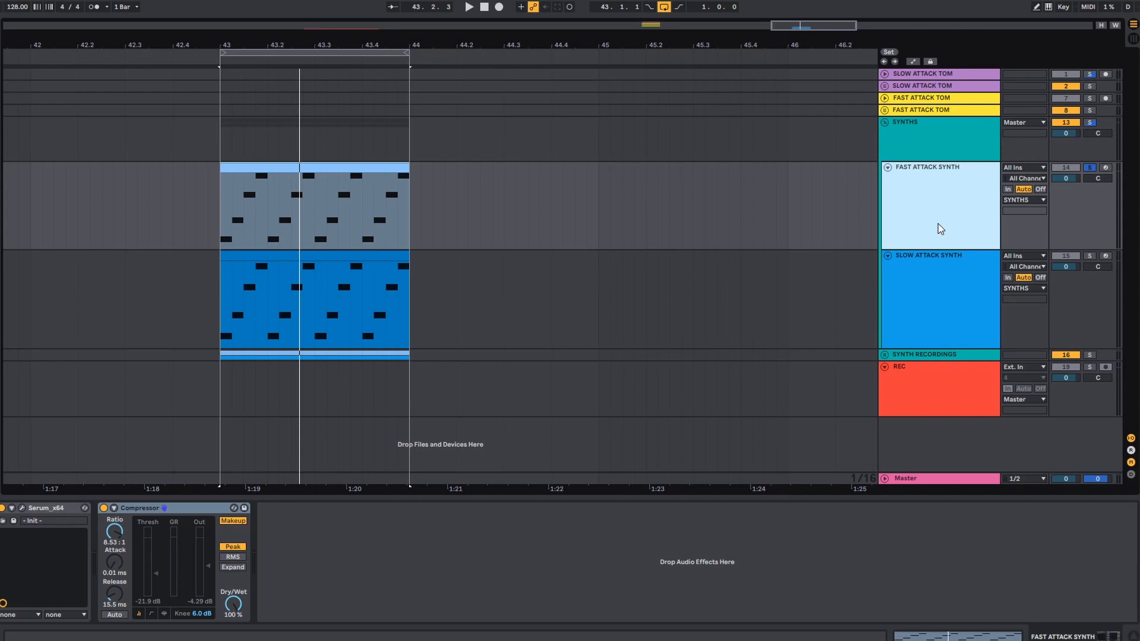
pyautogui.press('space')
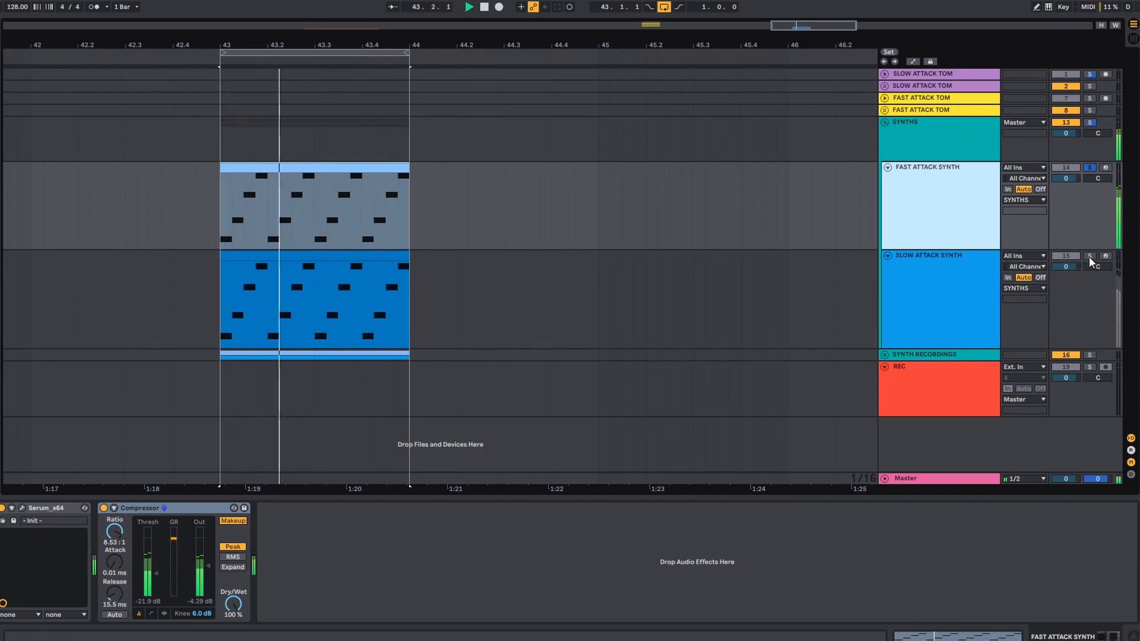
pyautogui.press('space')
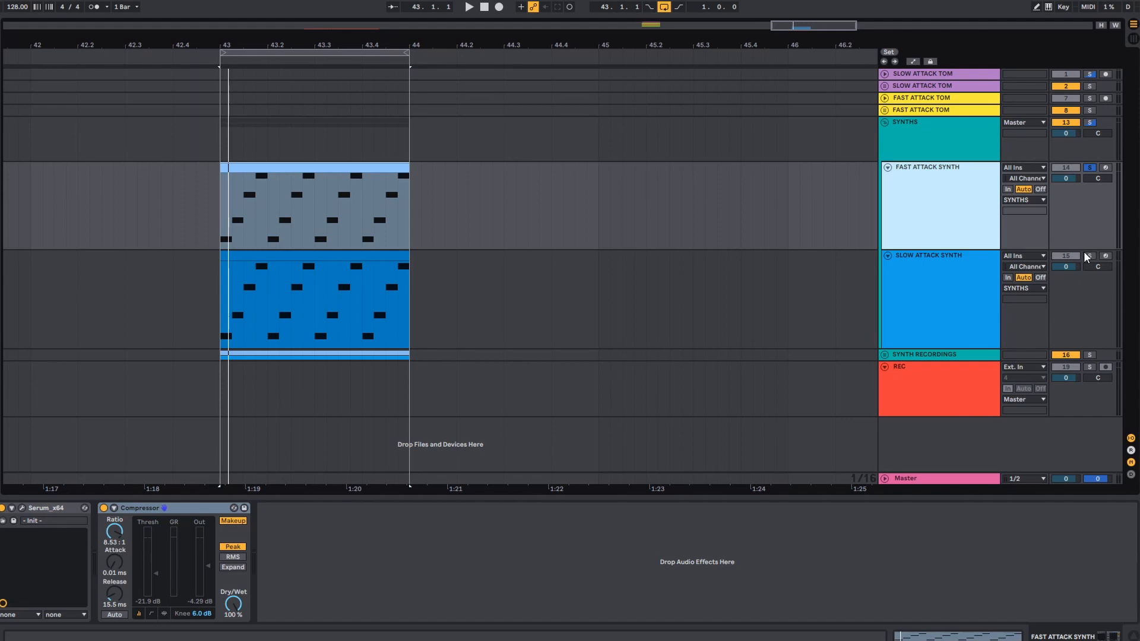
# - Play the looped synth clips while switching the solo back and forth between SLOW ATTACK SYNTH and FAST ATTACK SYNTH
pyautogui.click(1090, 255)
pyautogui.press('space')
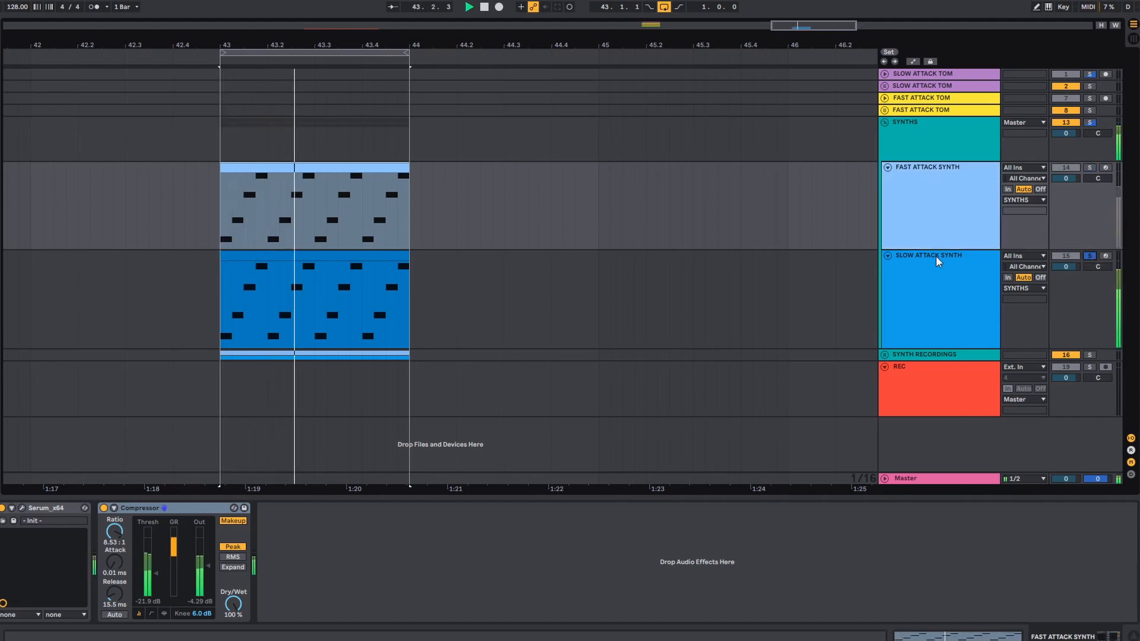
pyautogui.click(1089, 166)
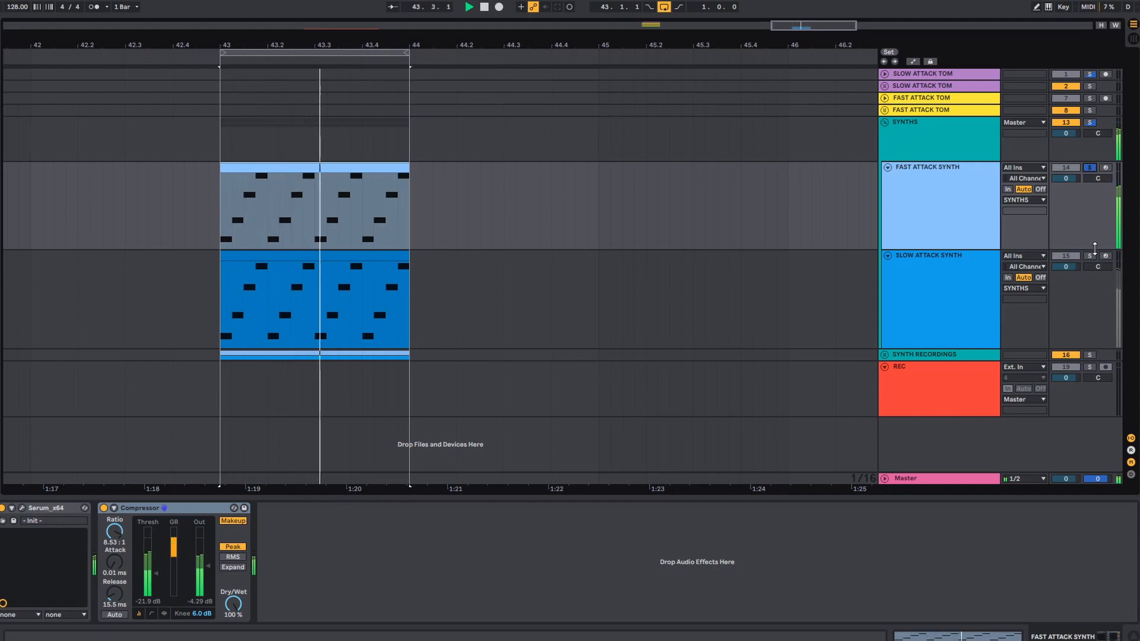
pyautogui.click(1090, 255)
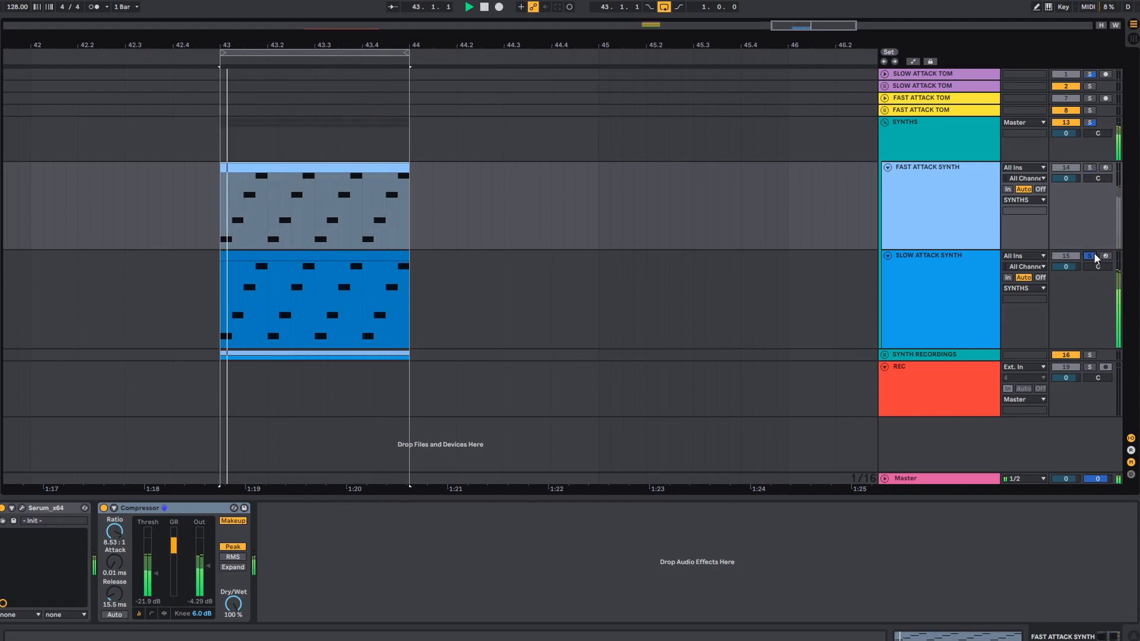
pyautogui.click(1090, 167)
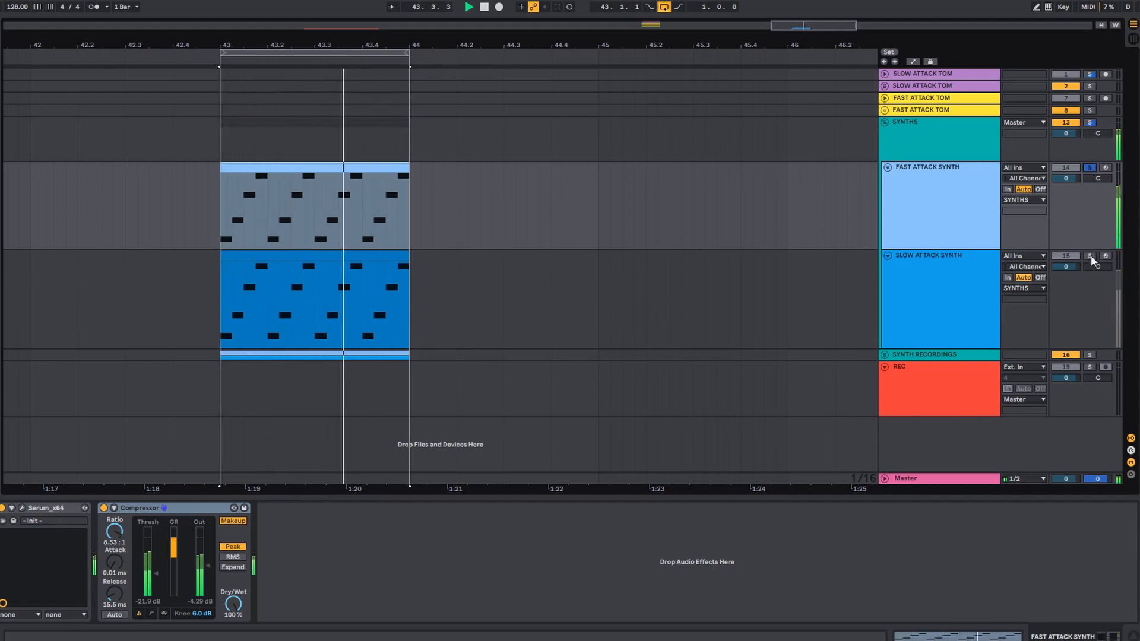
pyautogui.click(1090, 255)
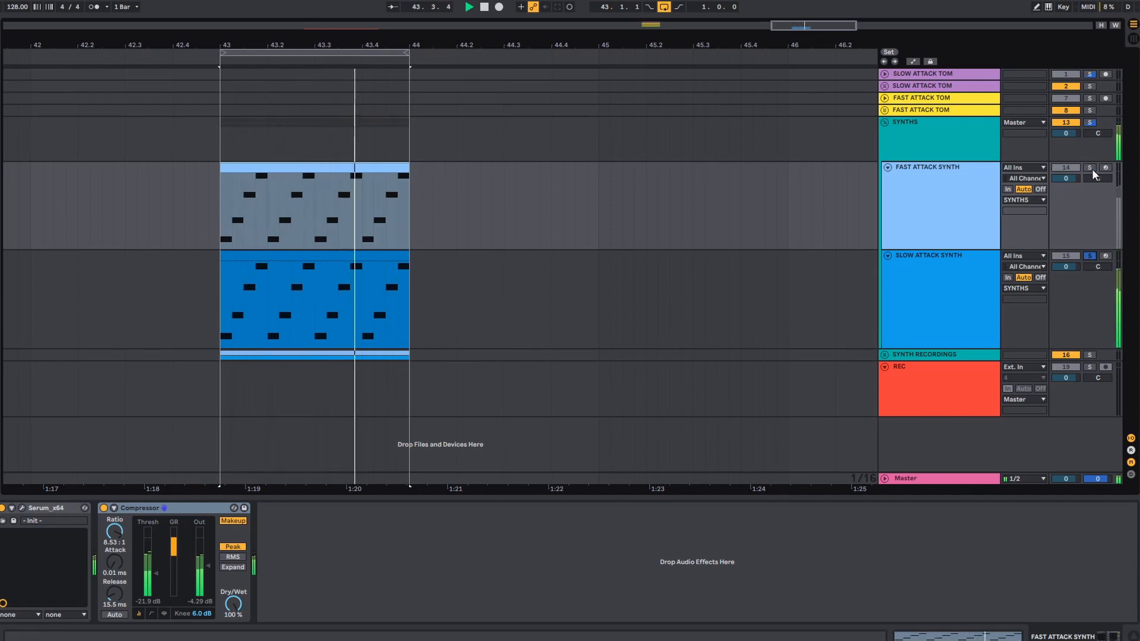
pyautogui.click(1090, 168)
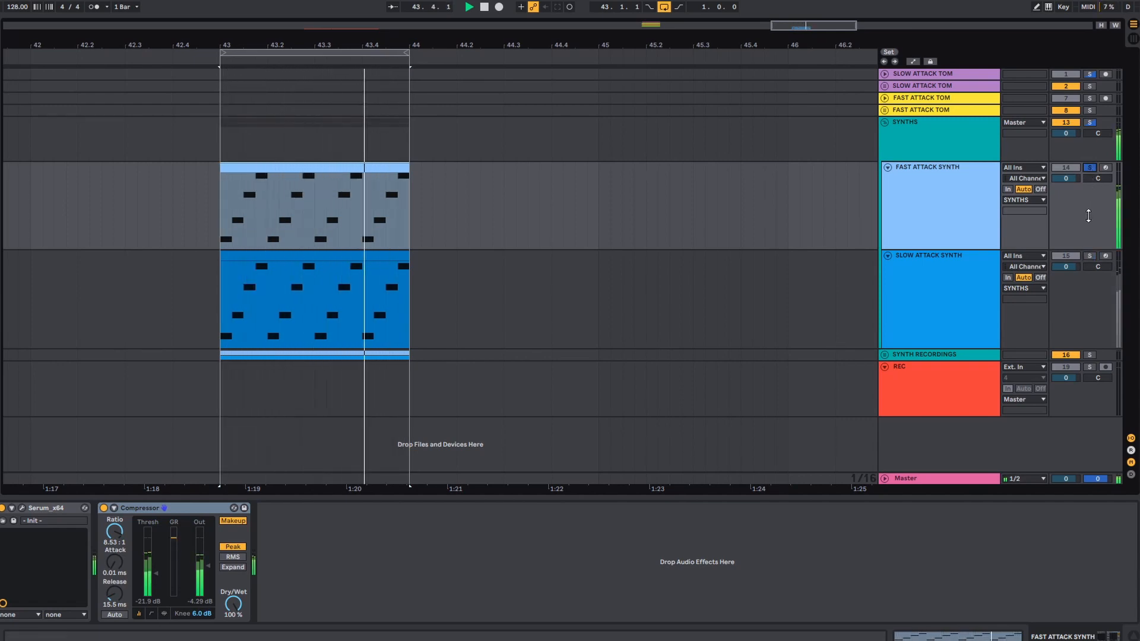
# - Switch the unfolded group from SYNTHS to SYNTH RECORDINGS and make both of its recorded audio tracks taller
pyautogui.click(884, 355)
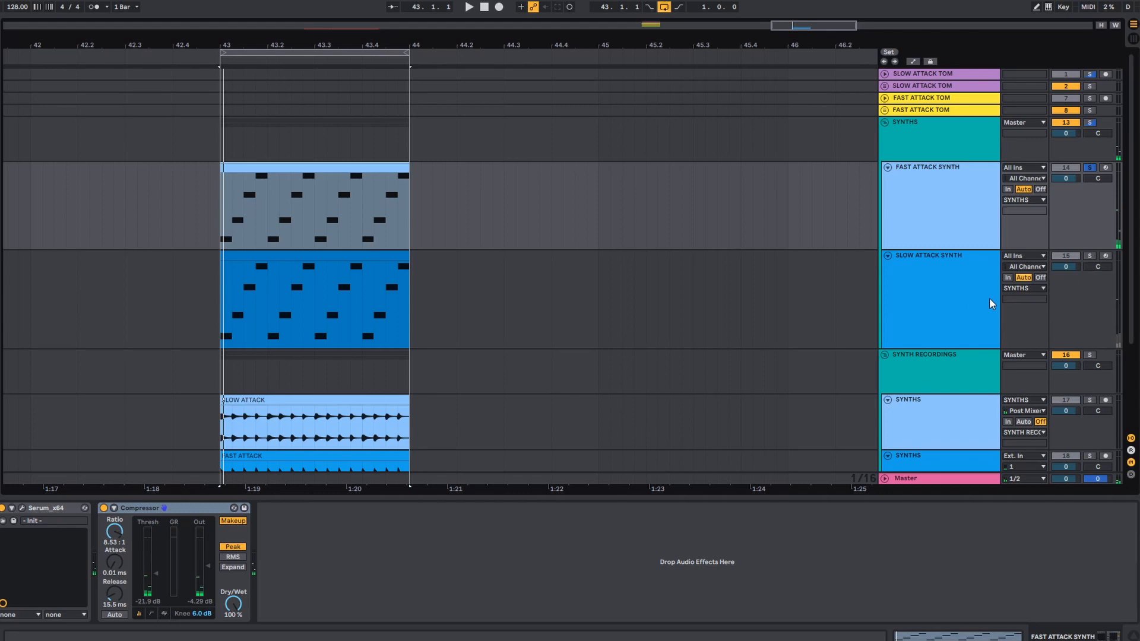
pyautogui.click(885, 122)
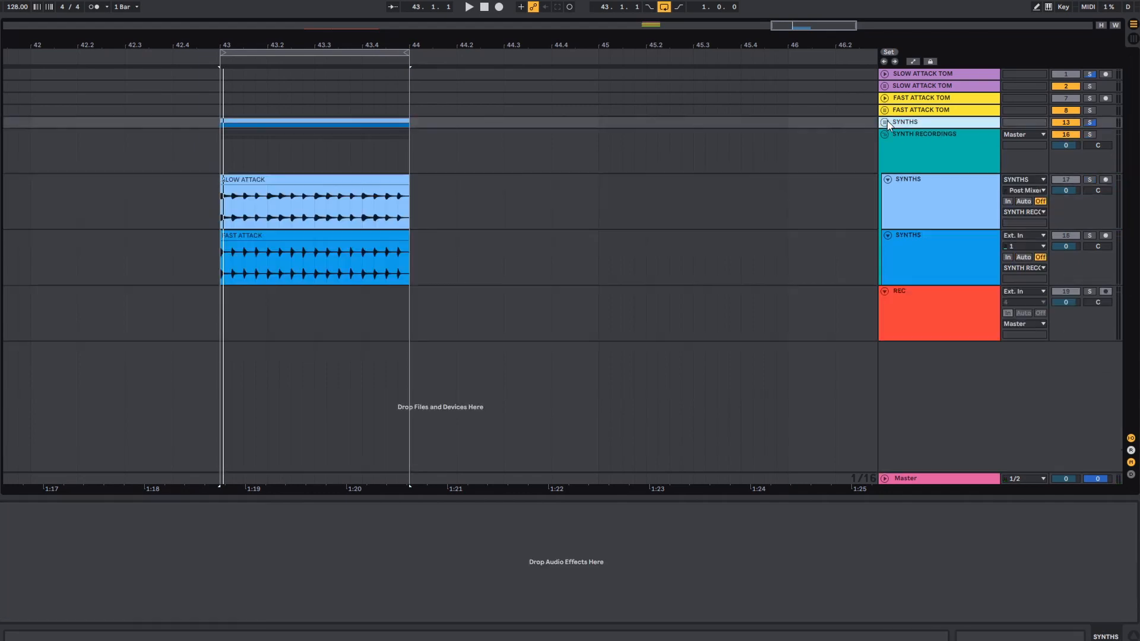
pyautogui.click(903, 158)
pyautogui.click(932, 199)
pyautogui.moveTo(1090, 274); pyautogui.dragTo(1092, 306)
pyautogui.moveTo(1089, 223); pyautogui.dragTo(1097, 265)
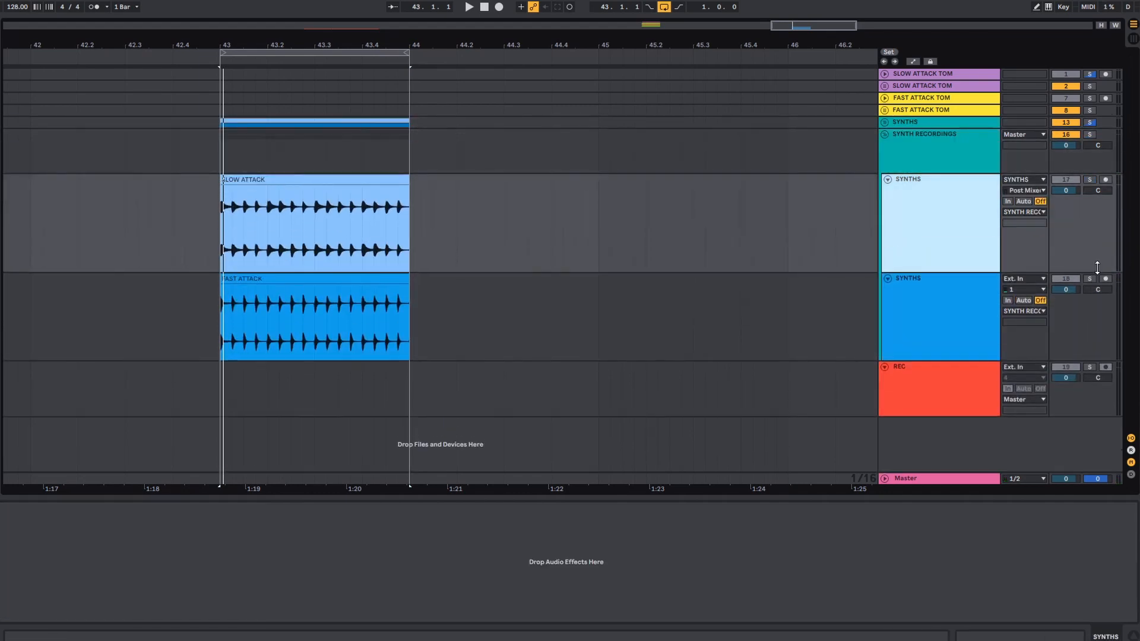
# - Compare the transients and decays of the SLOW ATTACK and FAST ATTACK synth waveforms up close between bars 43 and 44
pyautogui.click(316, 62)
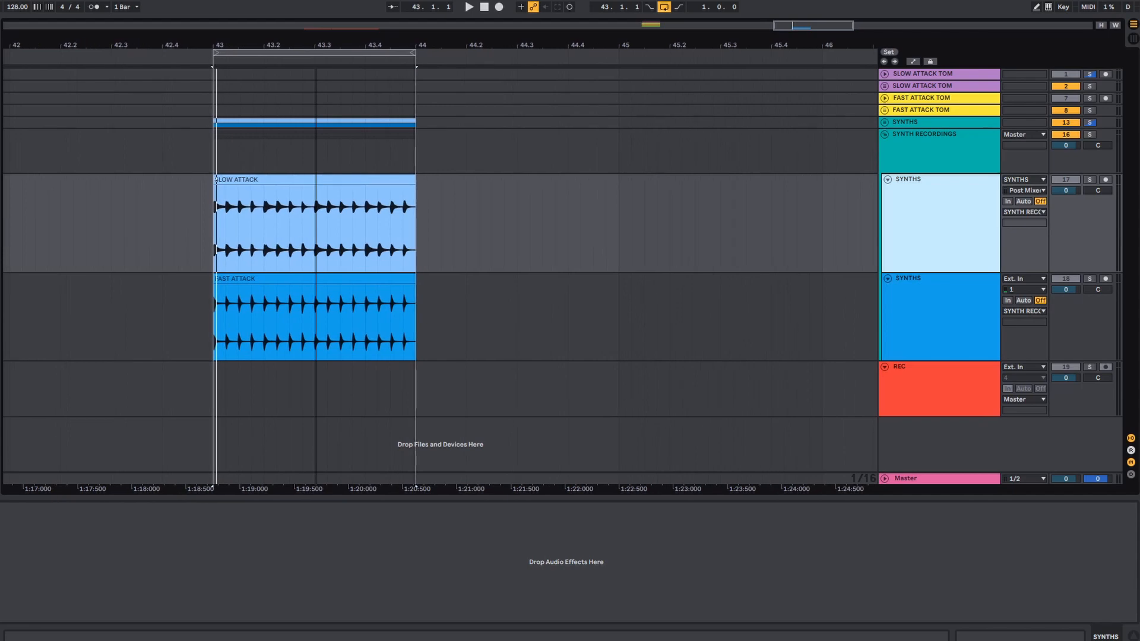
pyautogui.press('z')
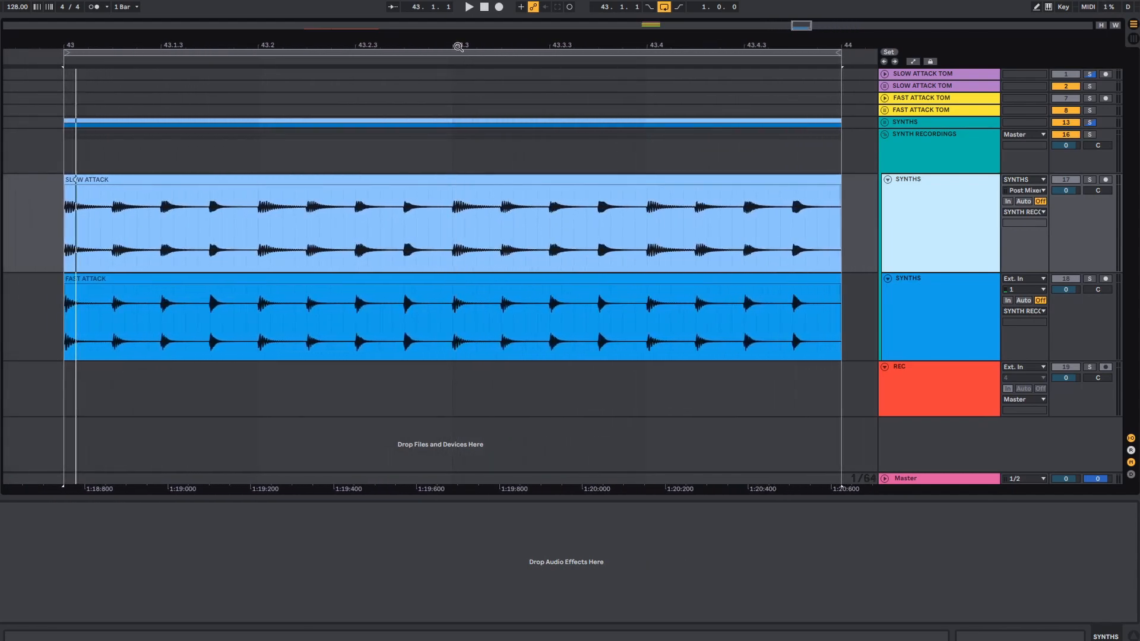
pyautogui.click(148, 200)
pyautogui.click(101, 320)
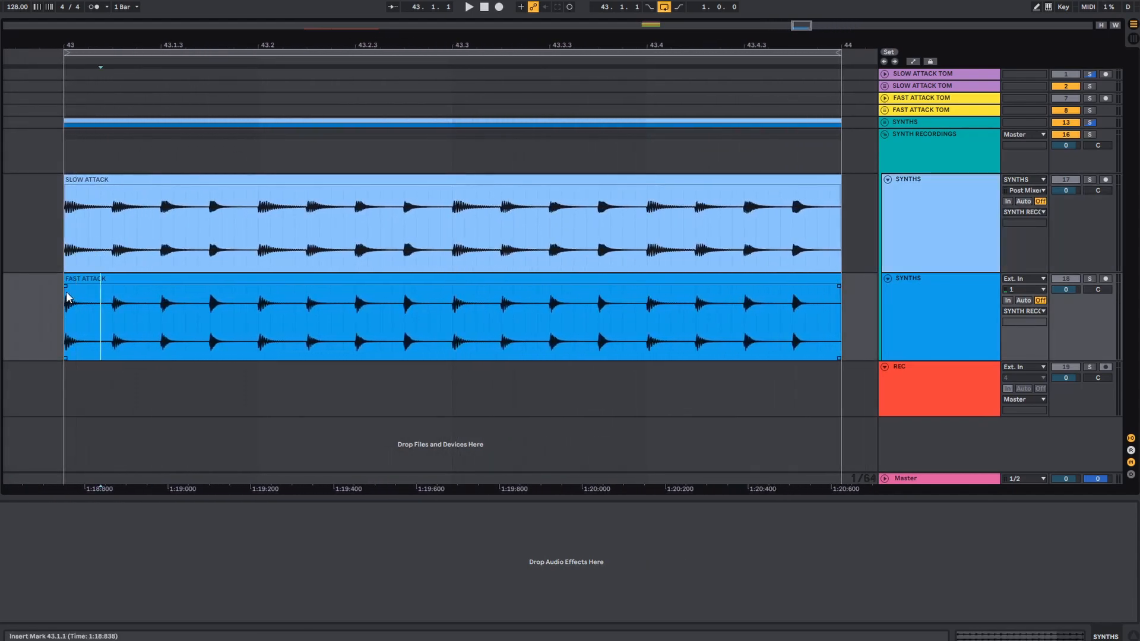
pyautogui.click(136, 326)
pyautogui.click(405, 313)
pyautogui.click(404, 238)
pyautogui.click(502, 212)
pyautogui.moveTo(516, 42); pyautogui.dragTo(516, 113)
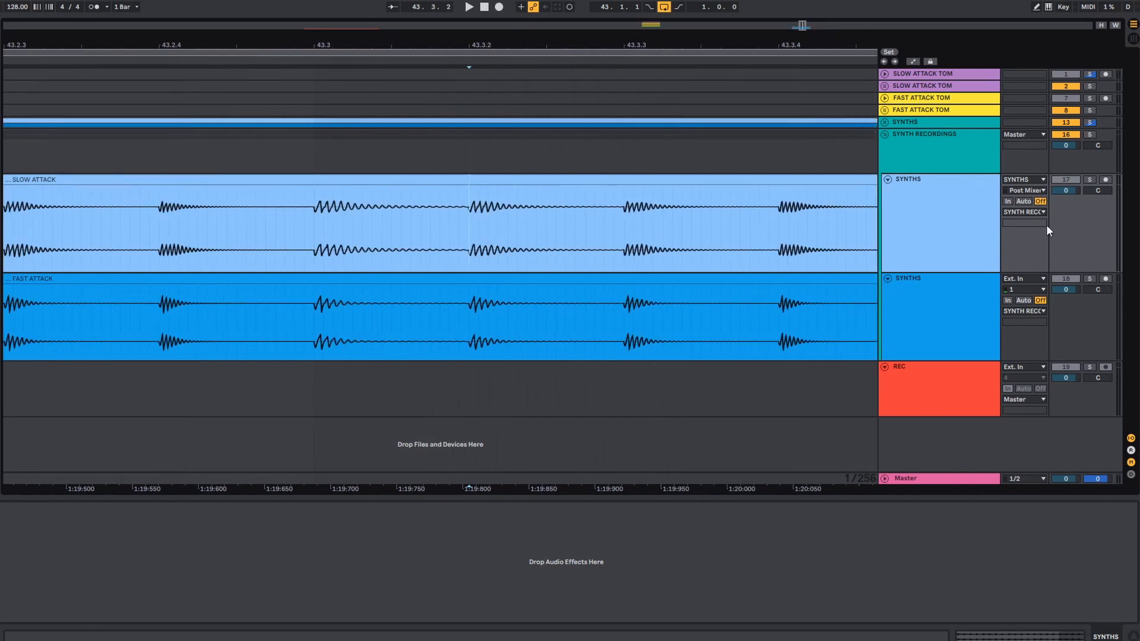
pyautogui.moveTo(1016, 273); pyautogui.dragTo(1016, 381)
pyautogui.moveTo(471, 244); pyautogui.dragTo(596, 246)
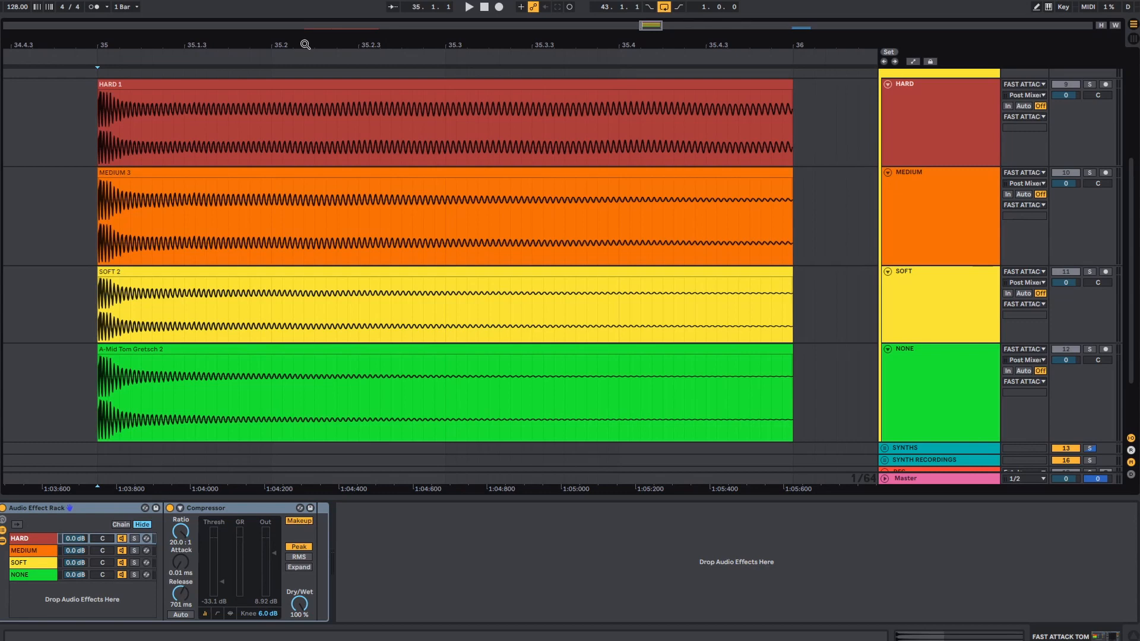
# - Examine the HARD, MEDIUM, SOFT and NONE waveforms of the fast attack tom at bar 35, comparing their transients and tails
pyautogui.scroll(4, 762, 173)
pyautogui.scroll(-3, 823, 212)
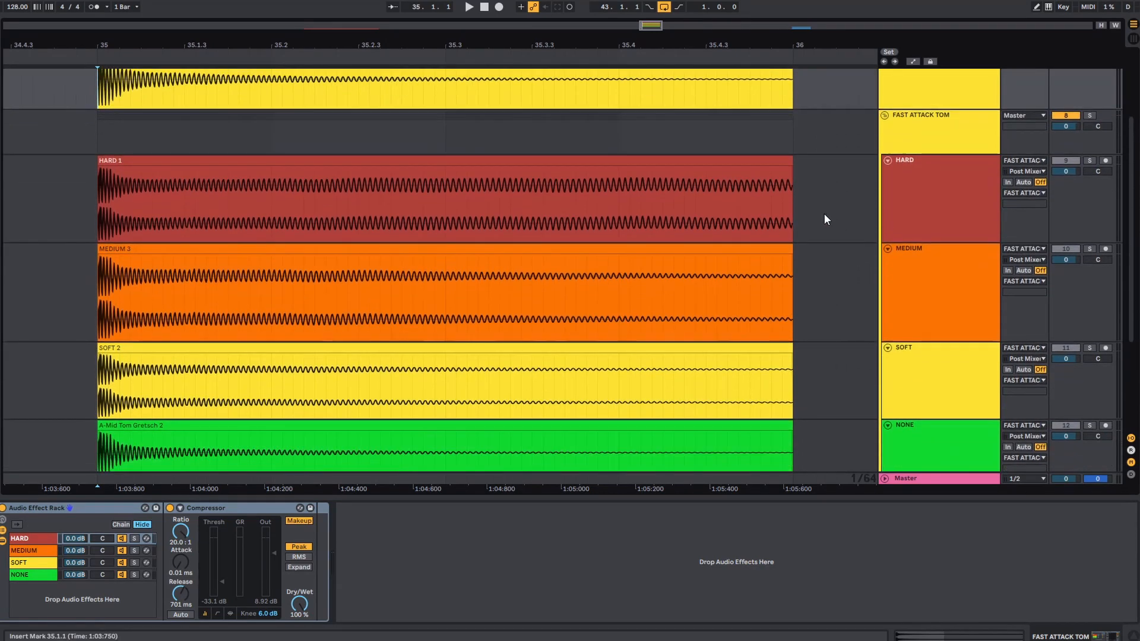
pyautogui.scroll(-1, 824, 220)
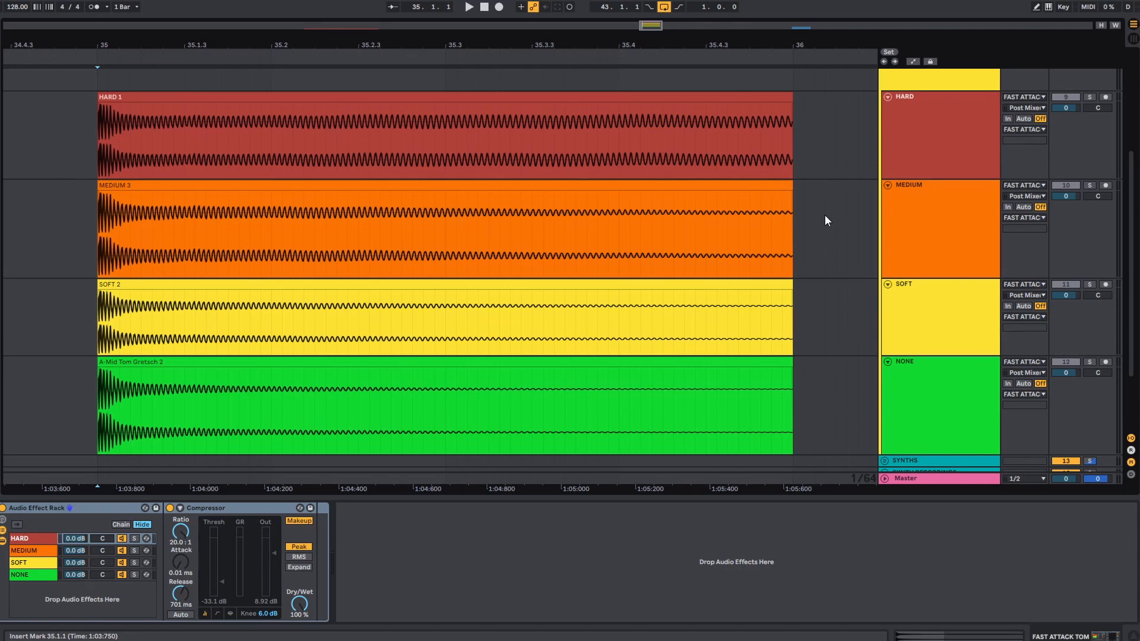
pyautogui.scroll(3, 824, 215)
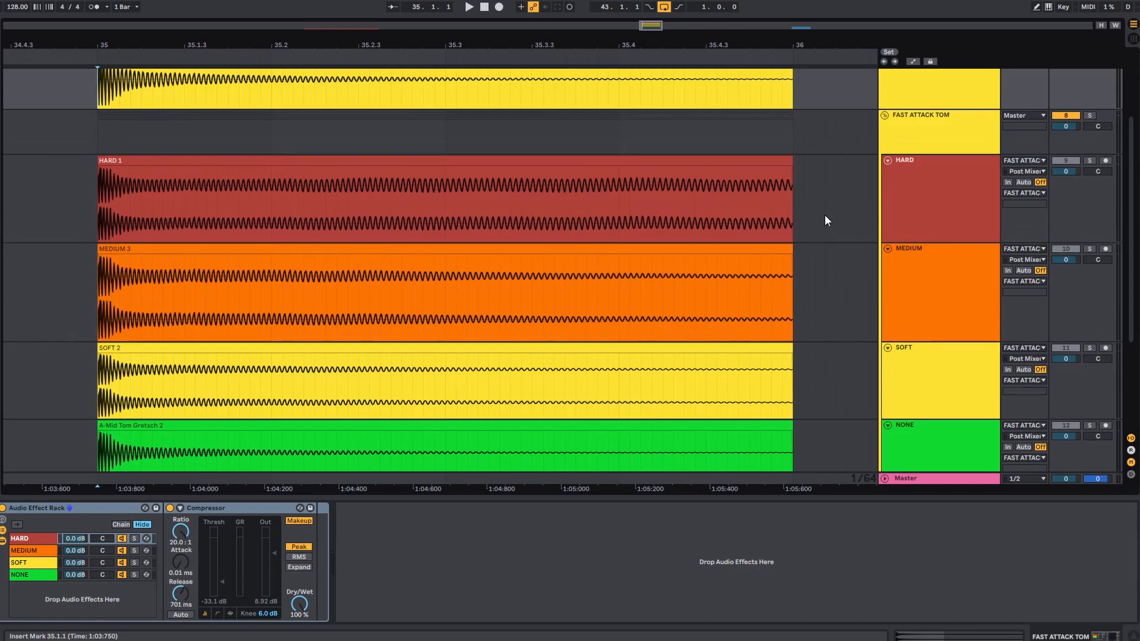
pyautogui.scroll(-4, 824, 215)
pyautogui.scroll(-1, 825, 220)
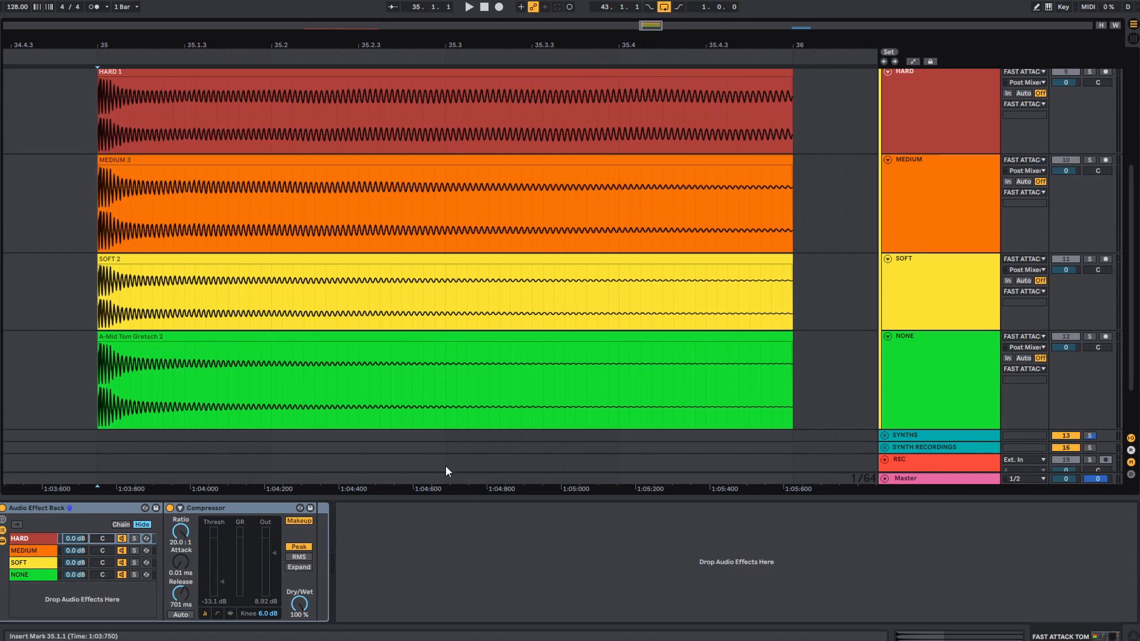
pyautogui.click(98, 374)
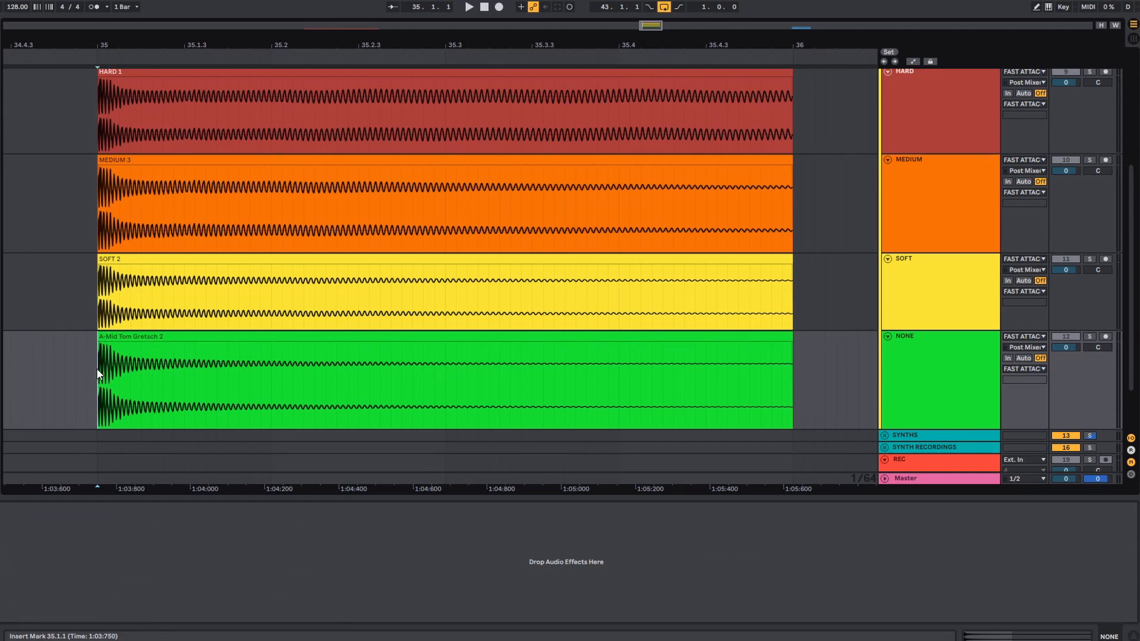
pyautogui.scroll(1, 97, 373)
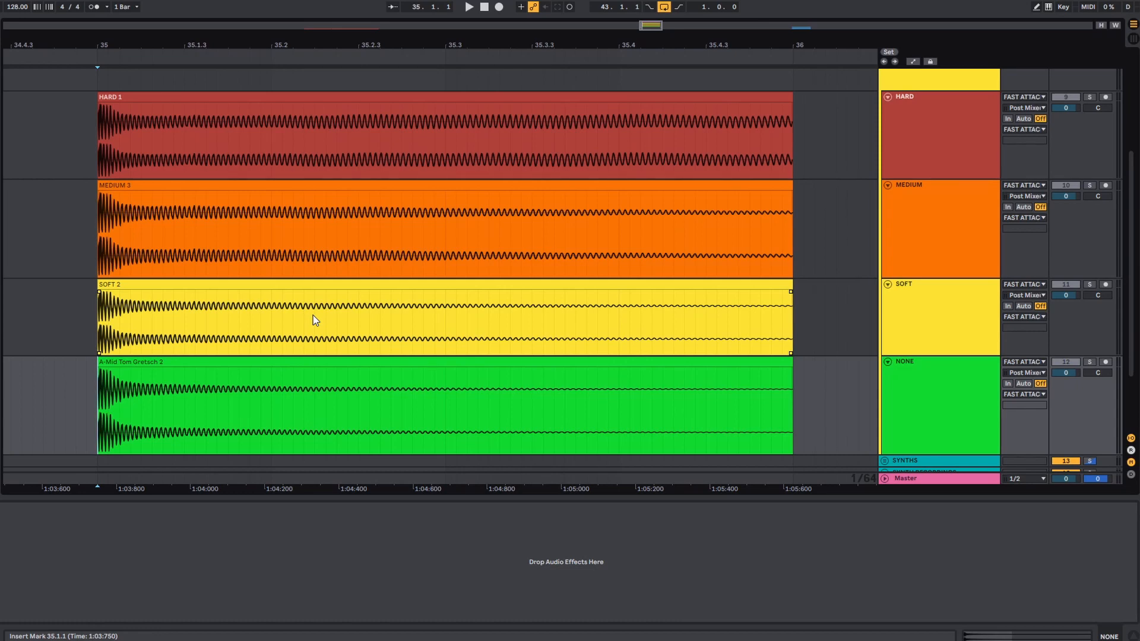
pyautogui.click(101, 145)
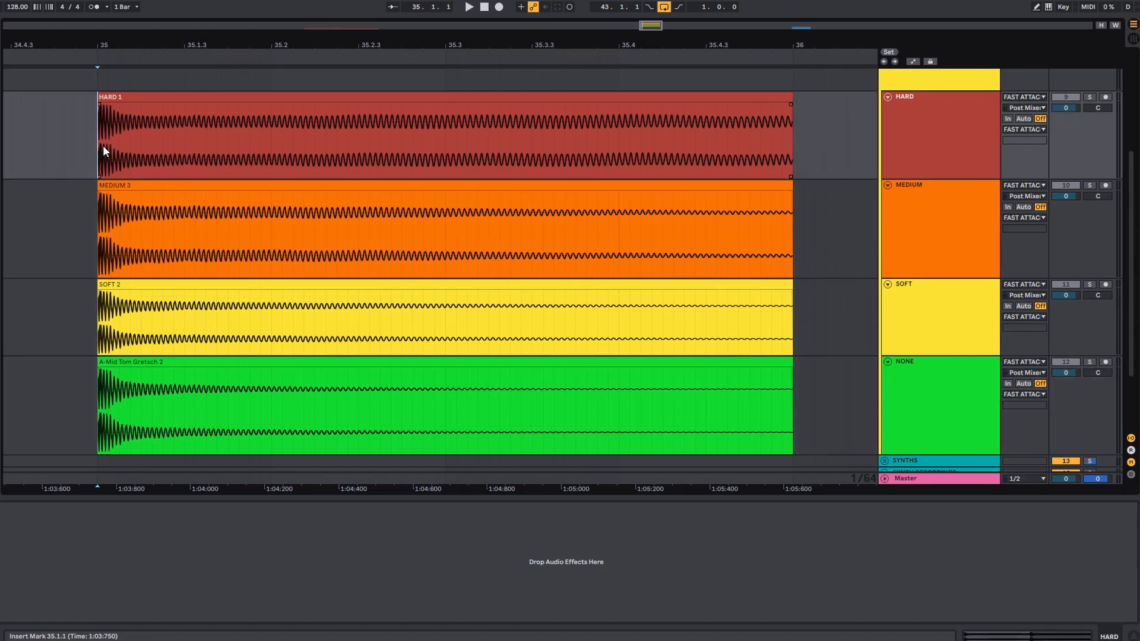